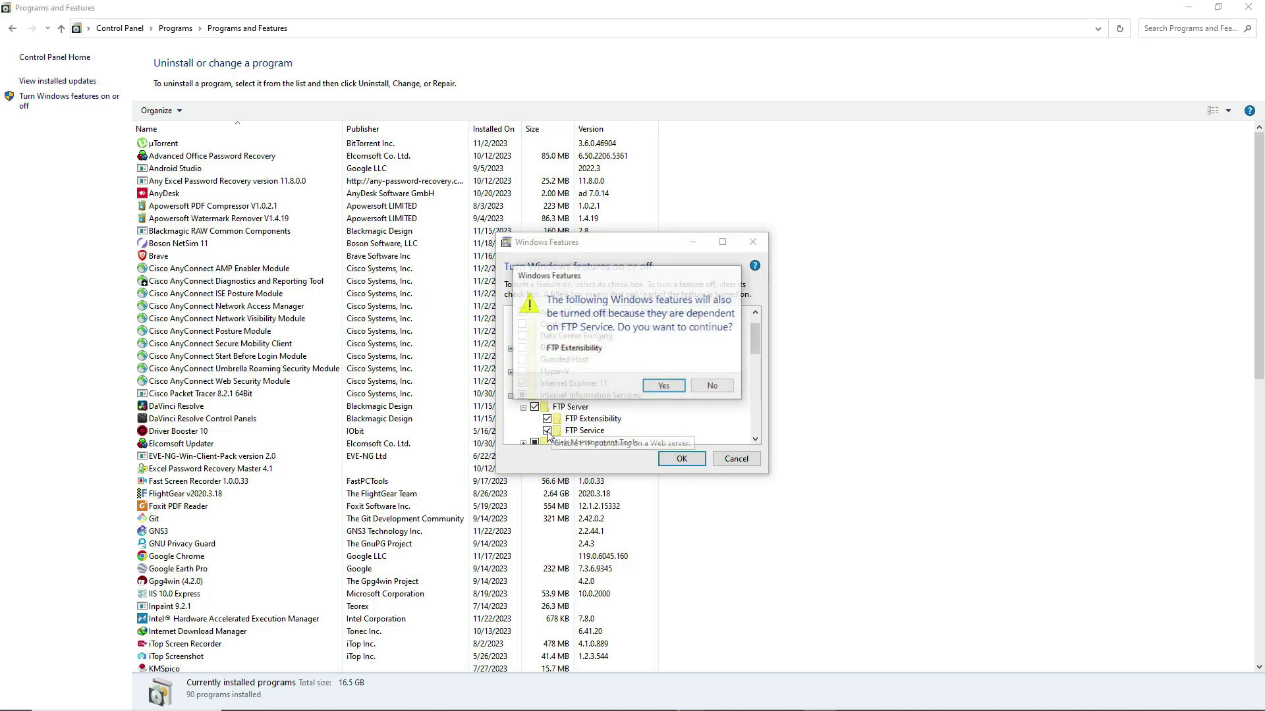
Accept the FTP dependency prompt and close Windows Features with FTP Server, Extensibility and Service checked
left_click(662, 388)
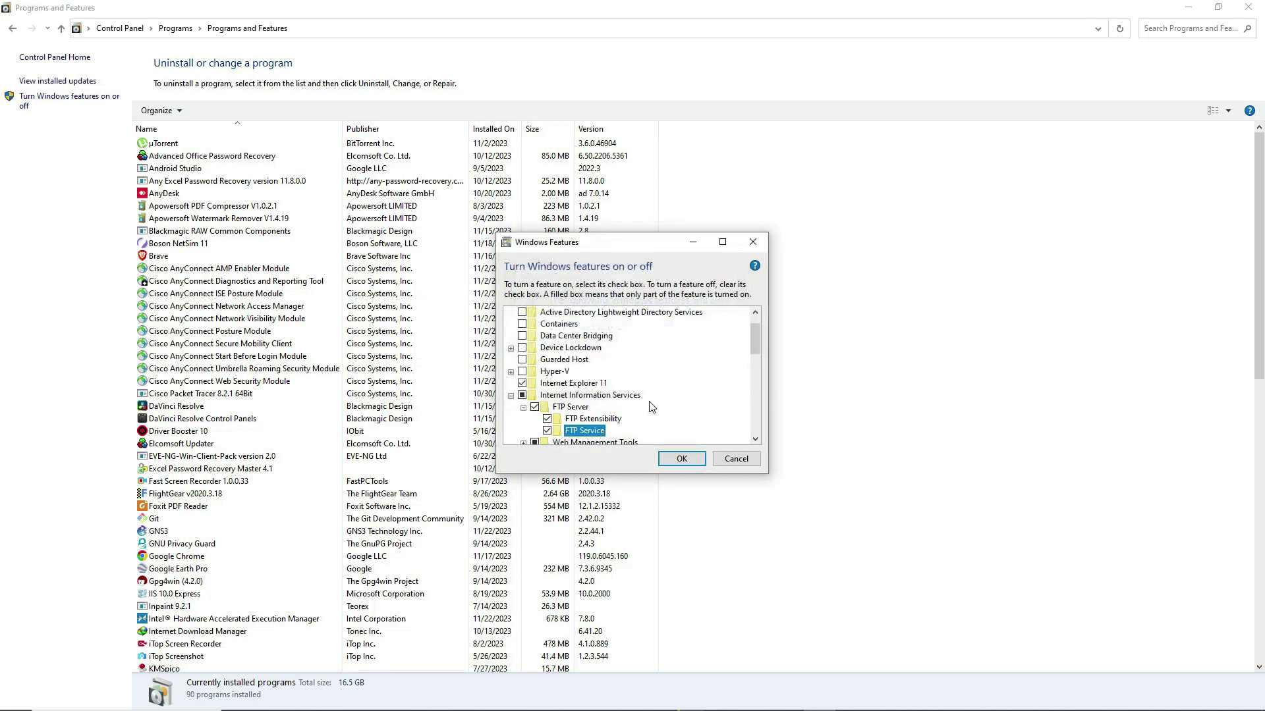
left_click(689, 460)
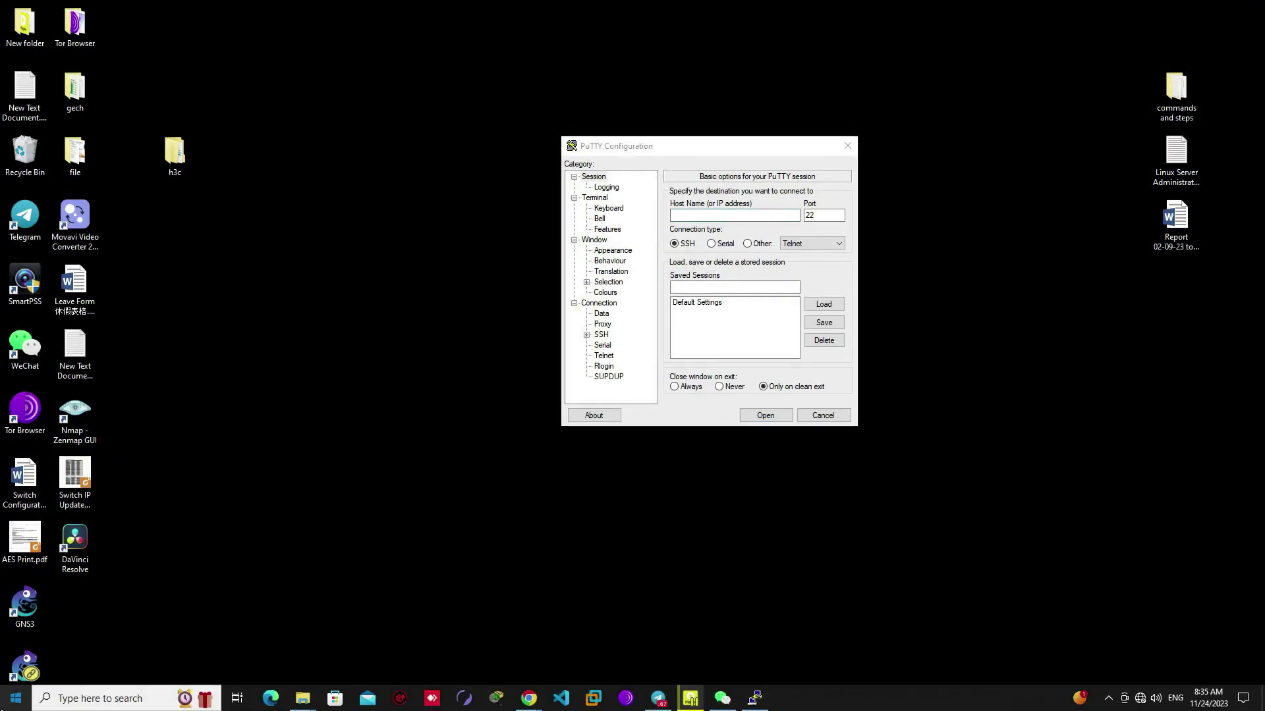
Open IIS Manager via an 'iis' search, inspect the H3C site under Sites, then close it
key("super")
type("iis")
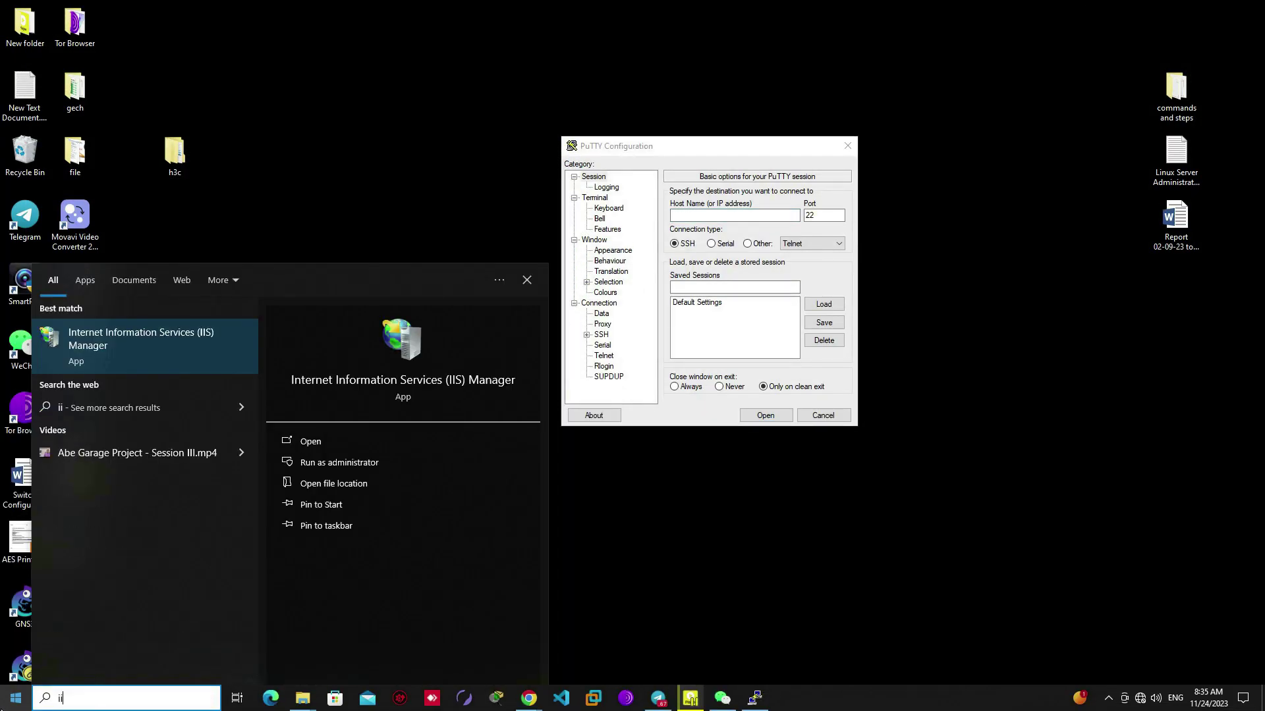
left_click(170, 338)
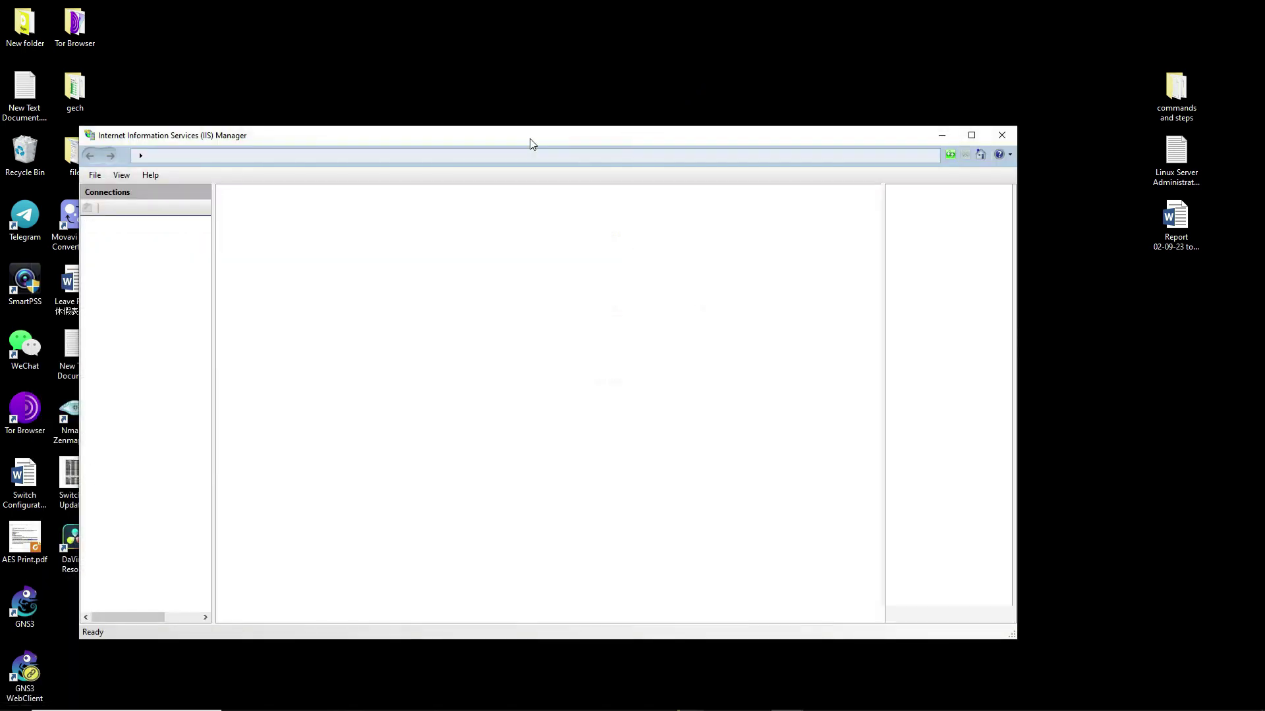
left_click_drag(557, 136, 637, 90)
left_click(167, 177)
left_click(180, 201)
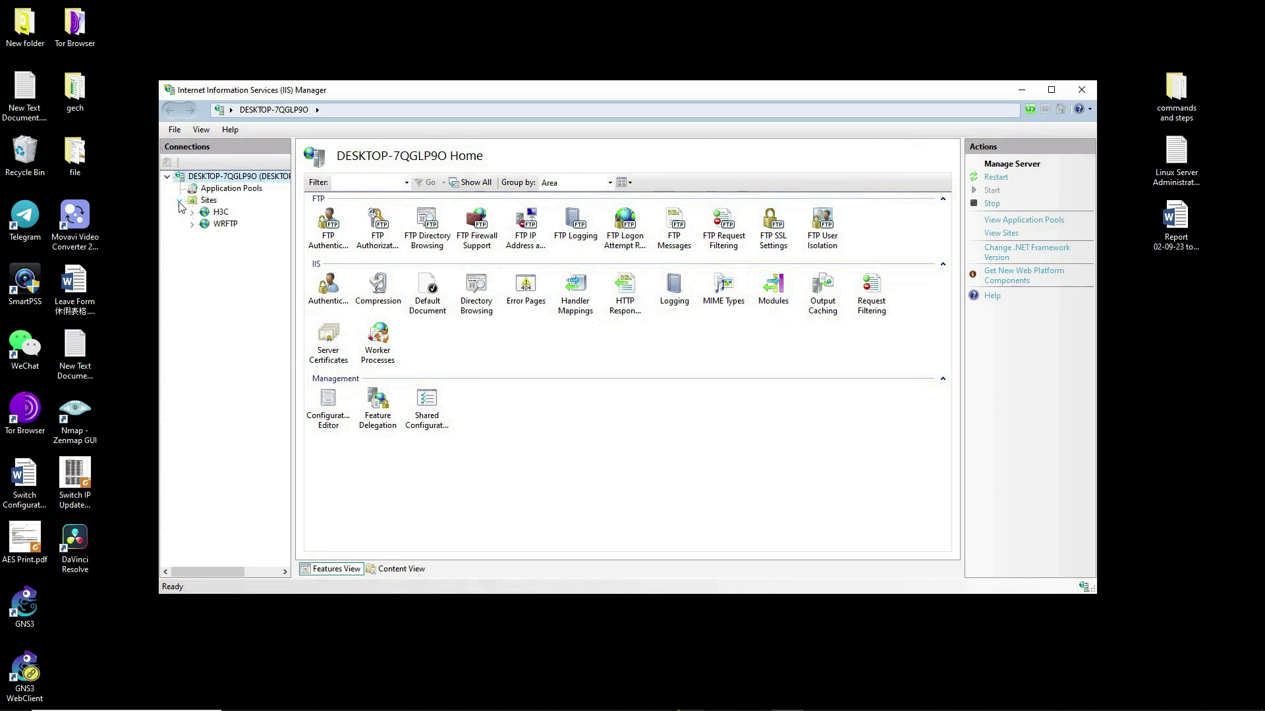
left_click(221, 212)
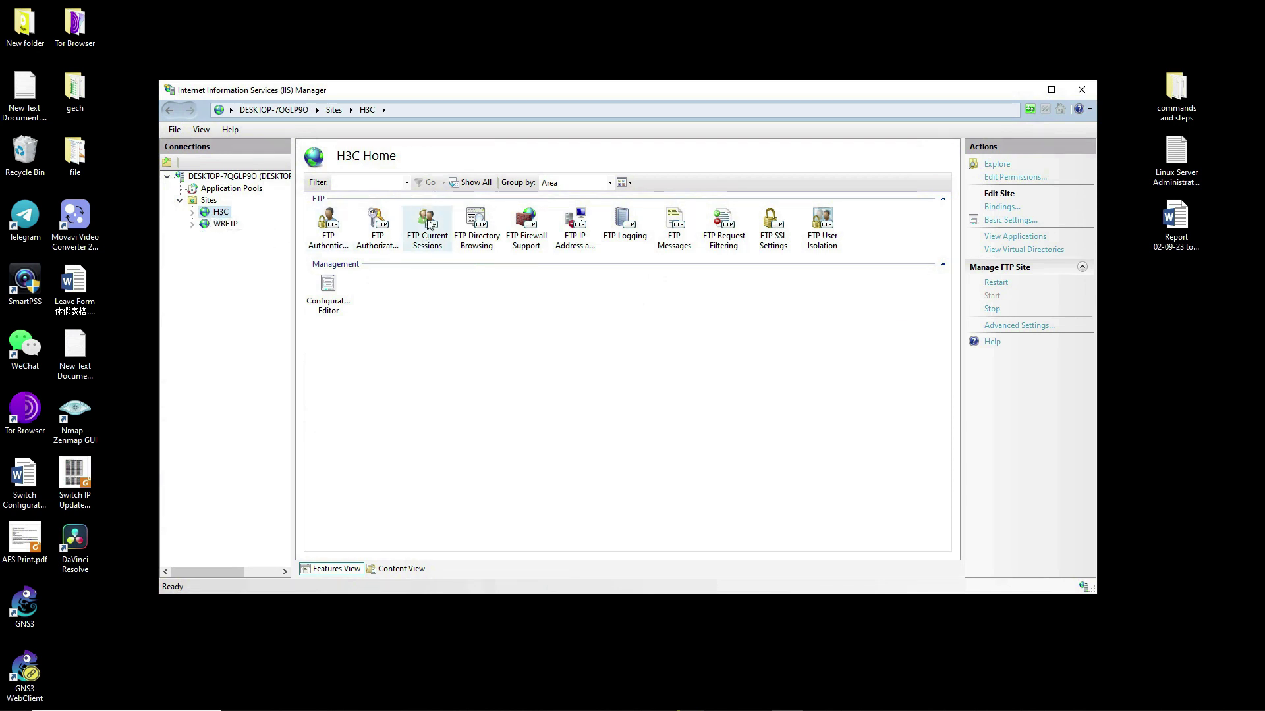
right_click(208, 202)
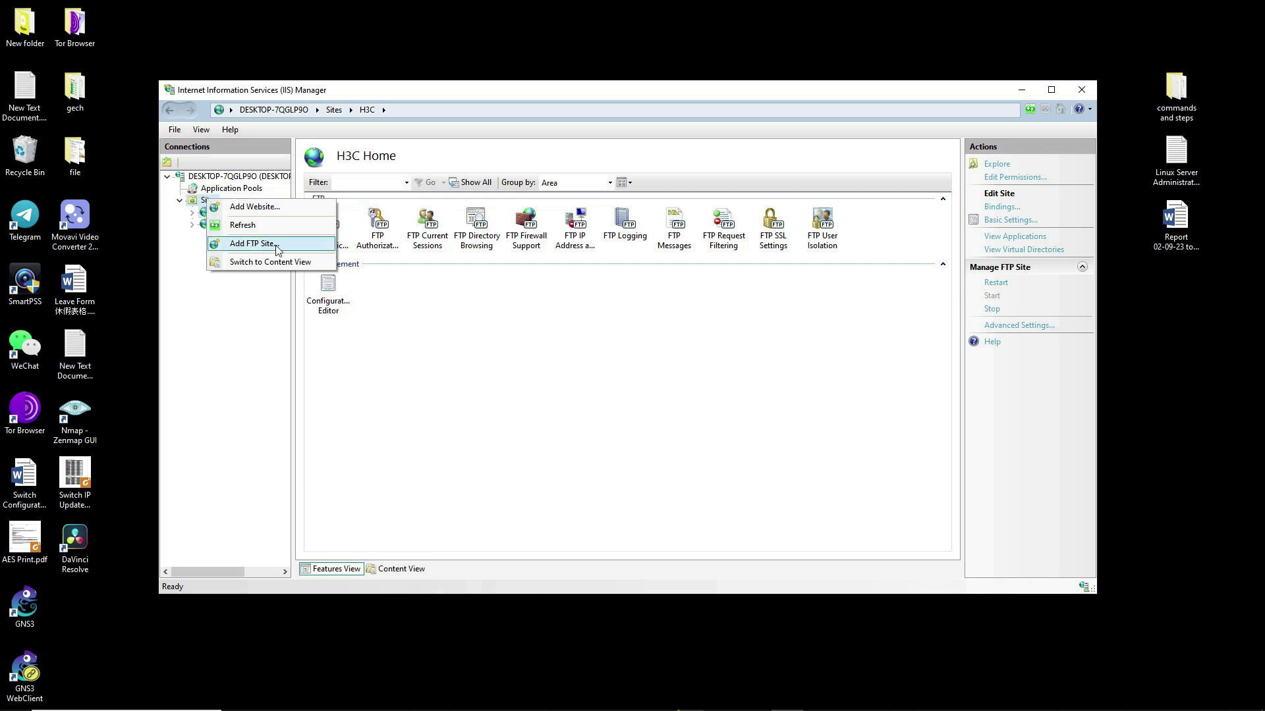
left_click(745, 388)
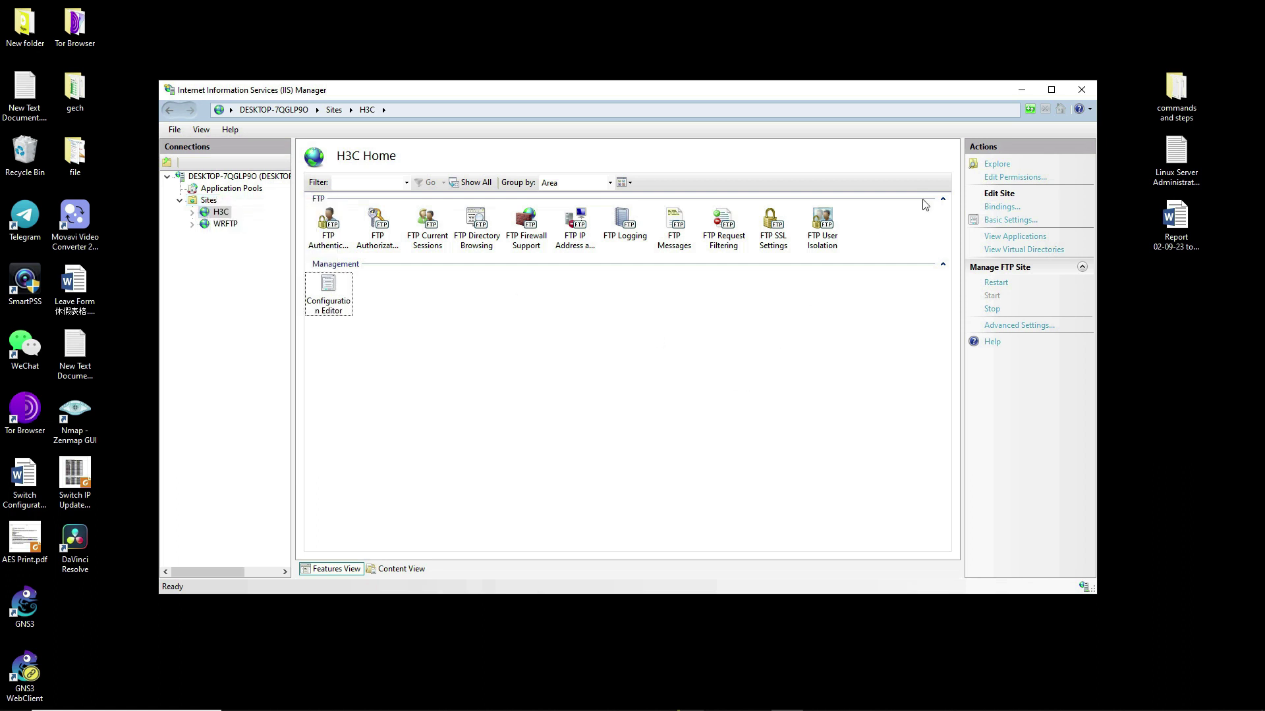
left_click(1080, 89)
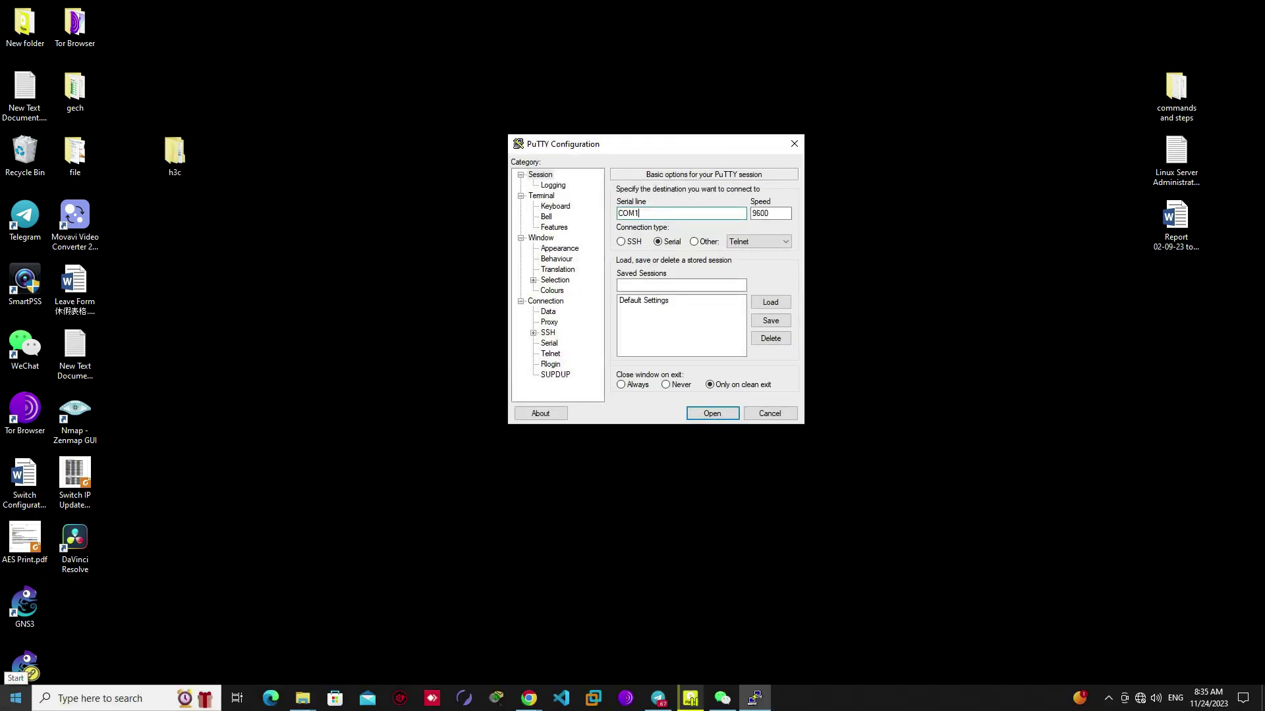
Launch WinSCP and load the saved FTP session: host 192.168.1.66, port 21, no encryption
left_click(16, 697)
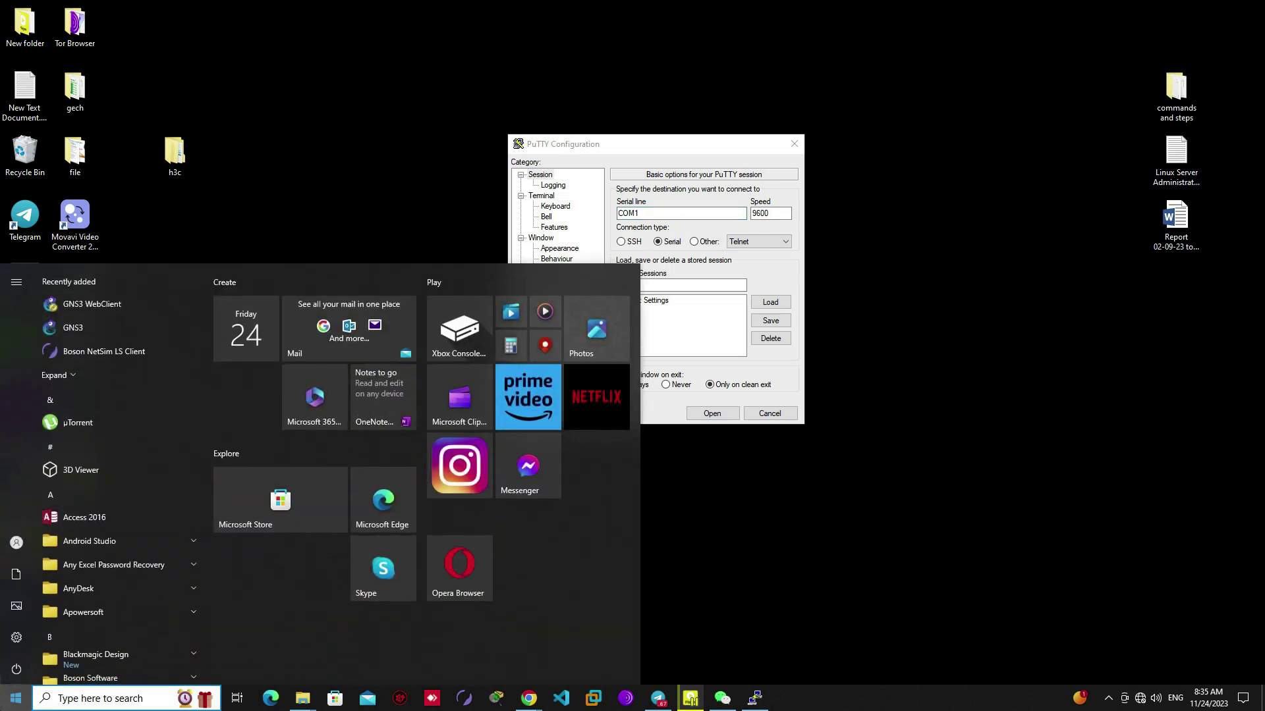
type("wins")
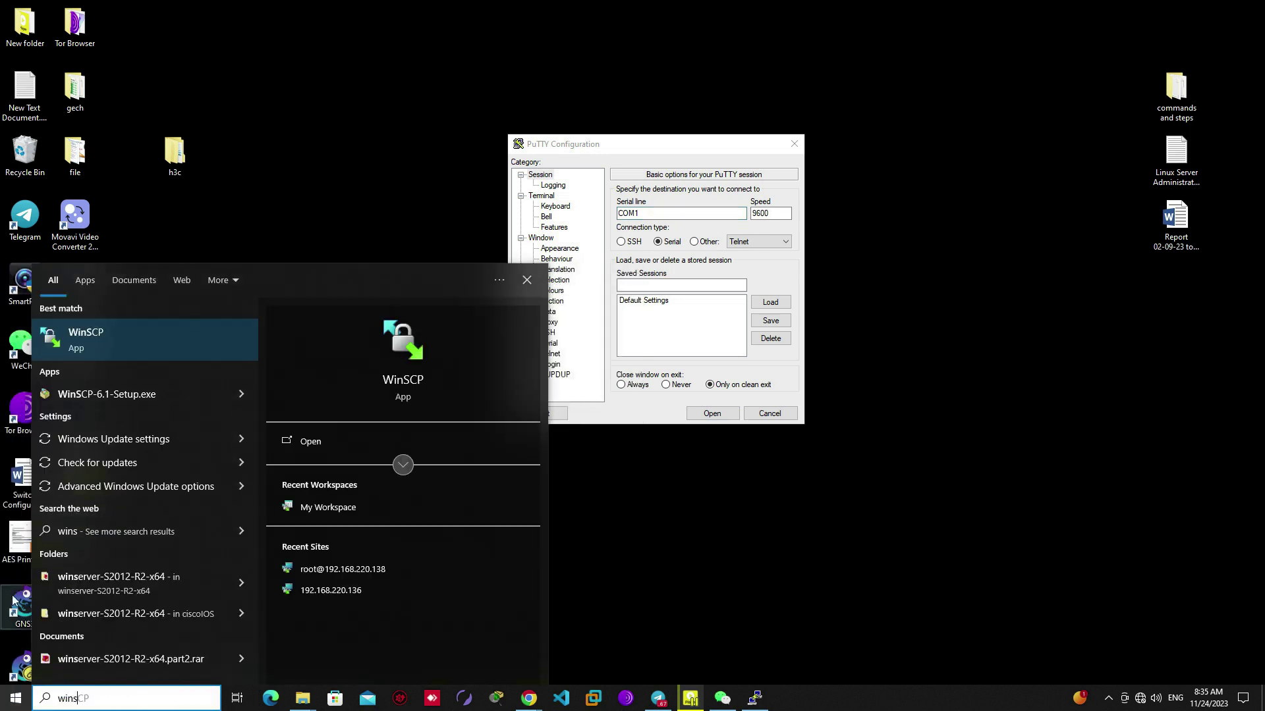
left_click(123, 356)
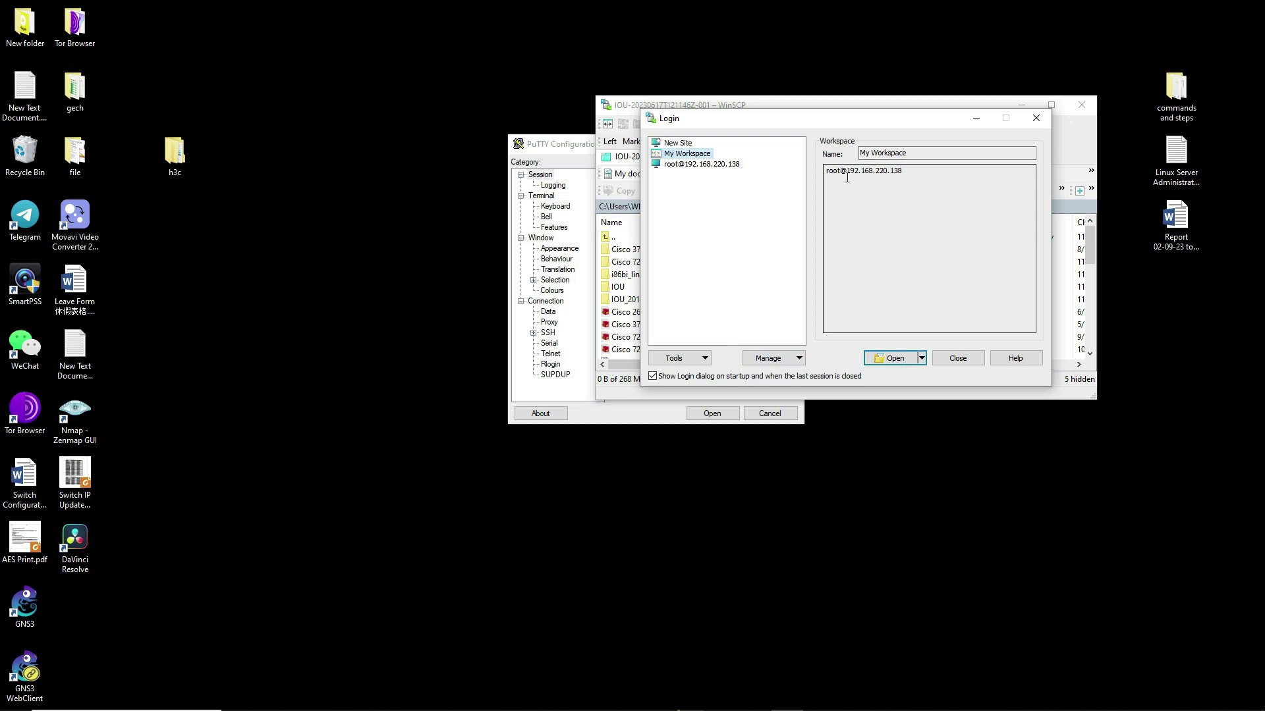
left_click(708, 166)
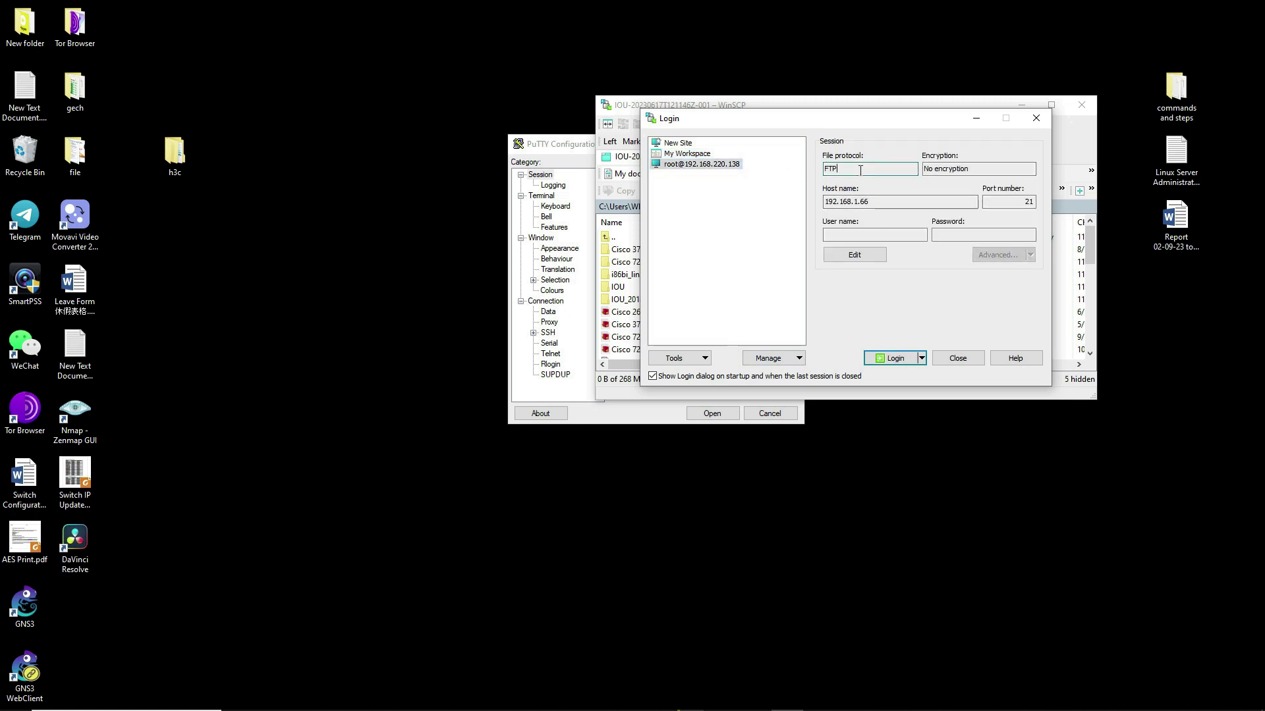
left_click(884, 201)
left_click_drag(872, 201, 820, 208)
Confirm the Ethernet IPv4 address 192.168.1.66 with ipconfig, then start the WinSCP login
left_click(286, 276)
key("super")
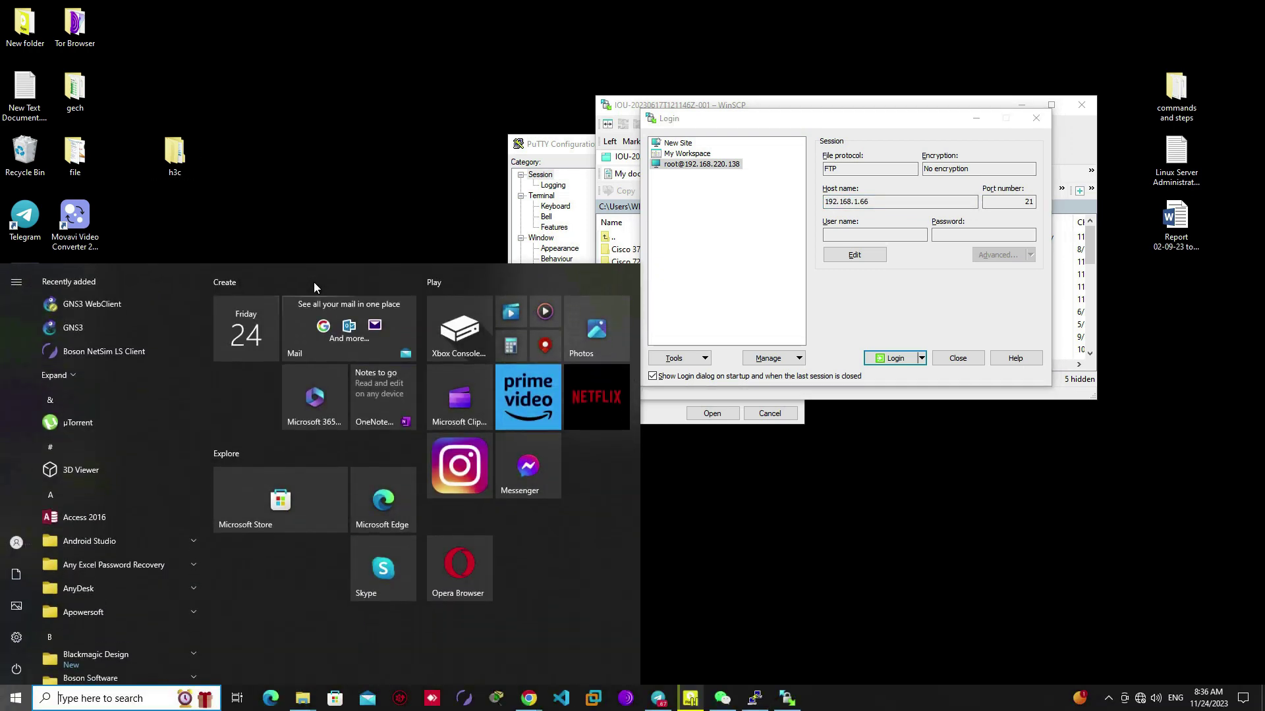
type("cmd")
key("Return")
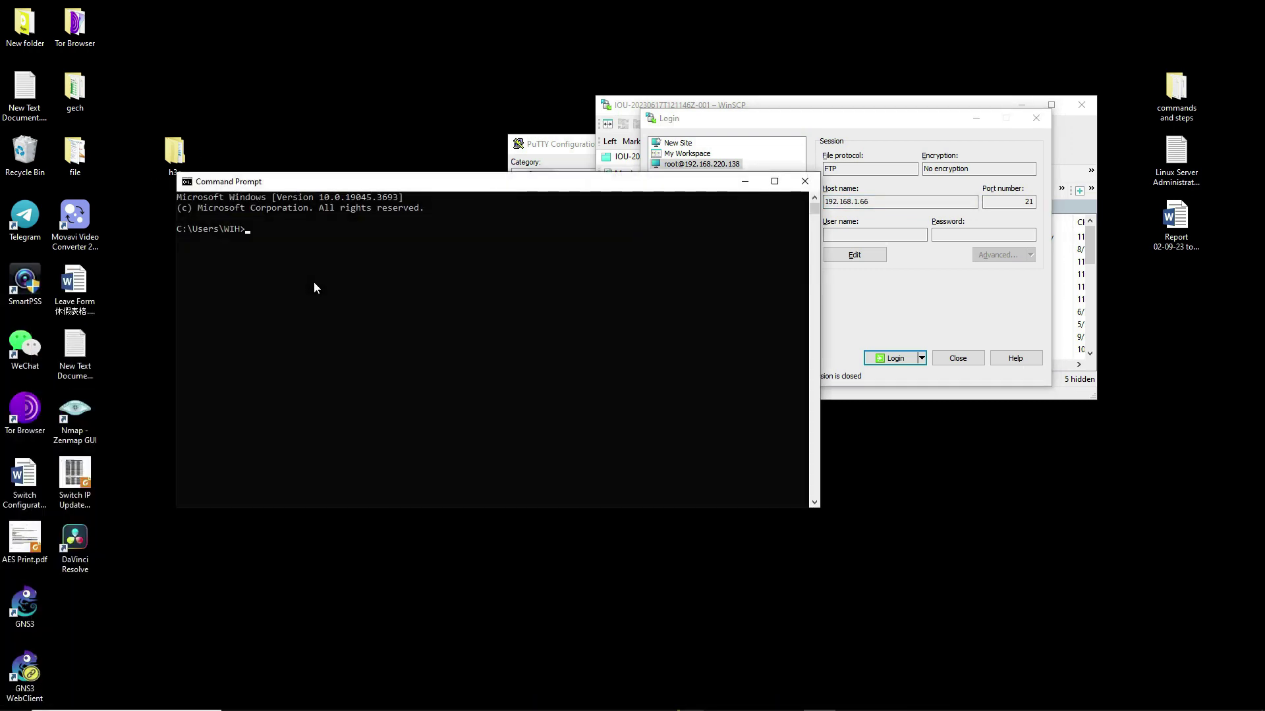
type("ipconfig")
key("Return")
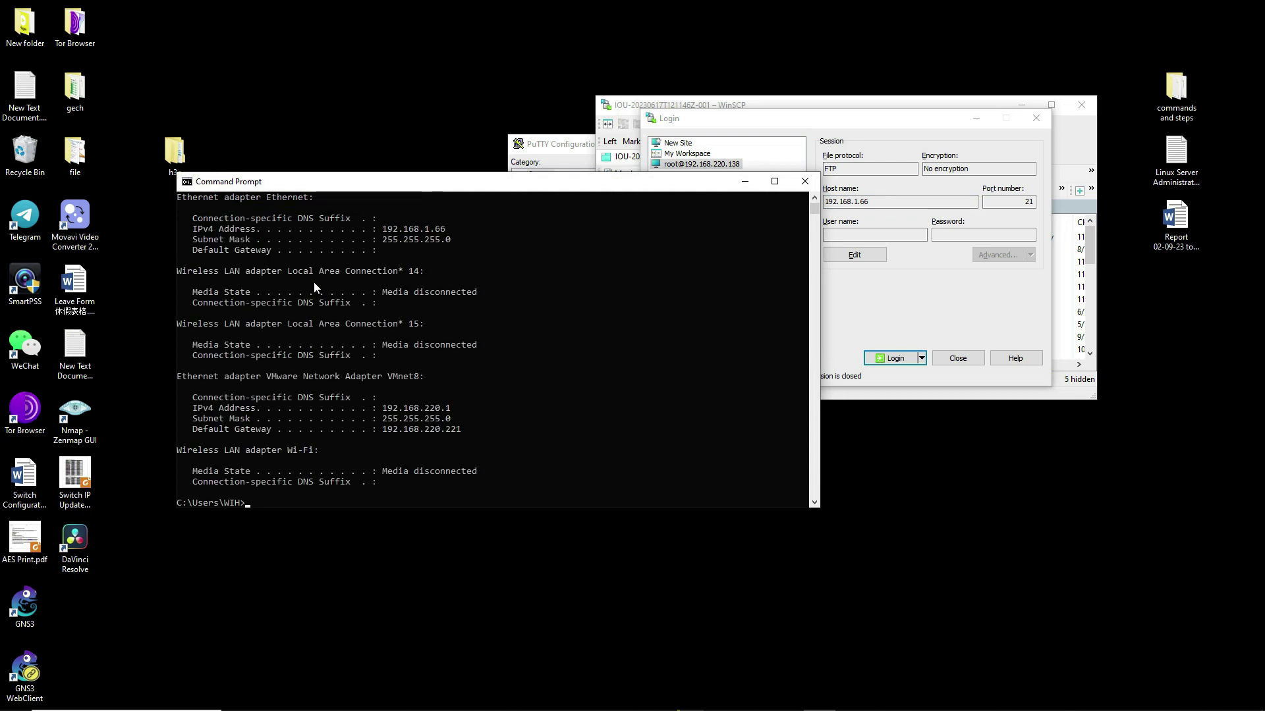
scroll(447, 386, "up", 3)
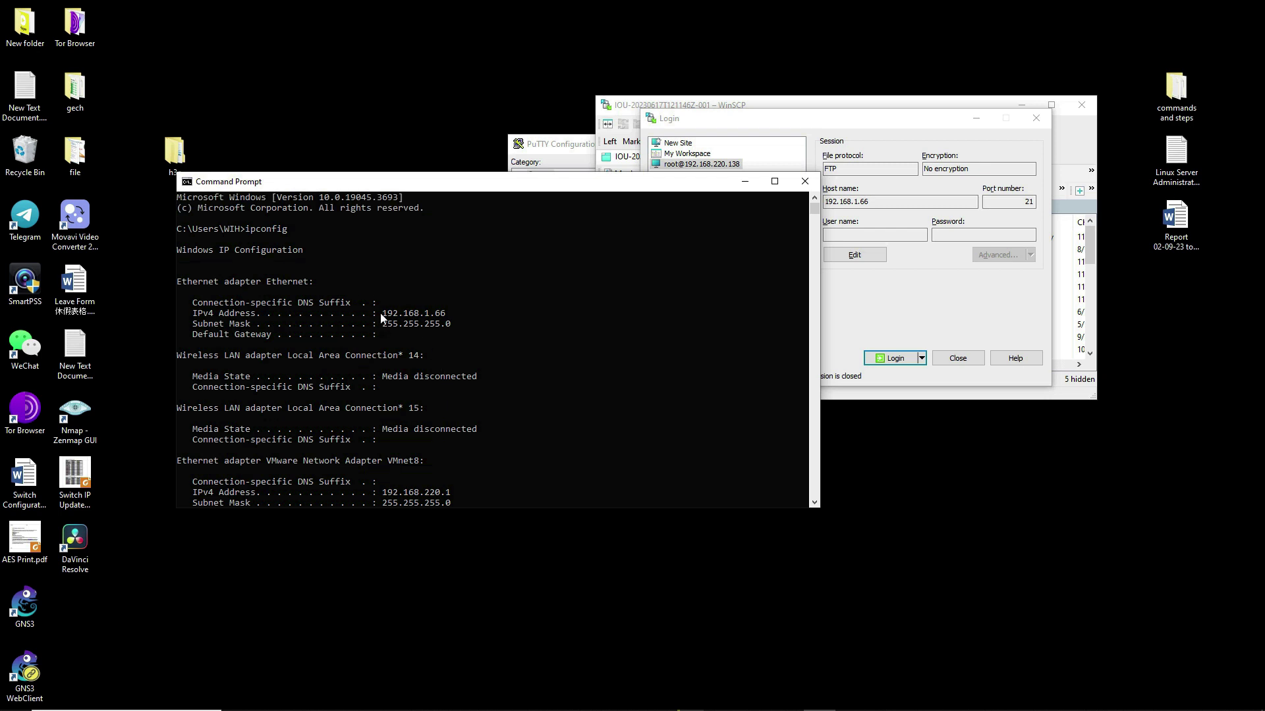
left_click_drag(380, 313, 451, 317)
left_click(804, 182)
left_click(894, 359)
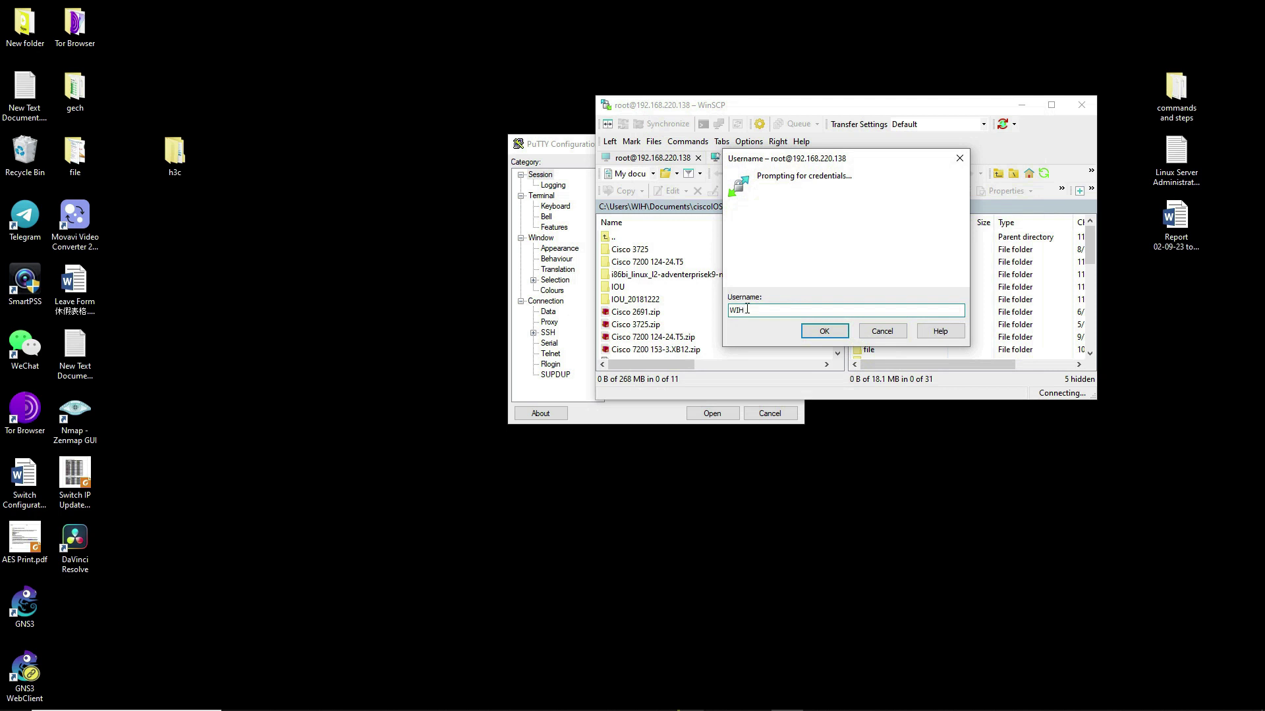
Log in with the FTP username and password, then review the three S5000V3 firmware files at the remote root
type("WIH")
left_click(823, 330)
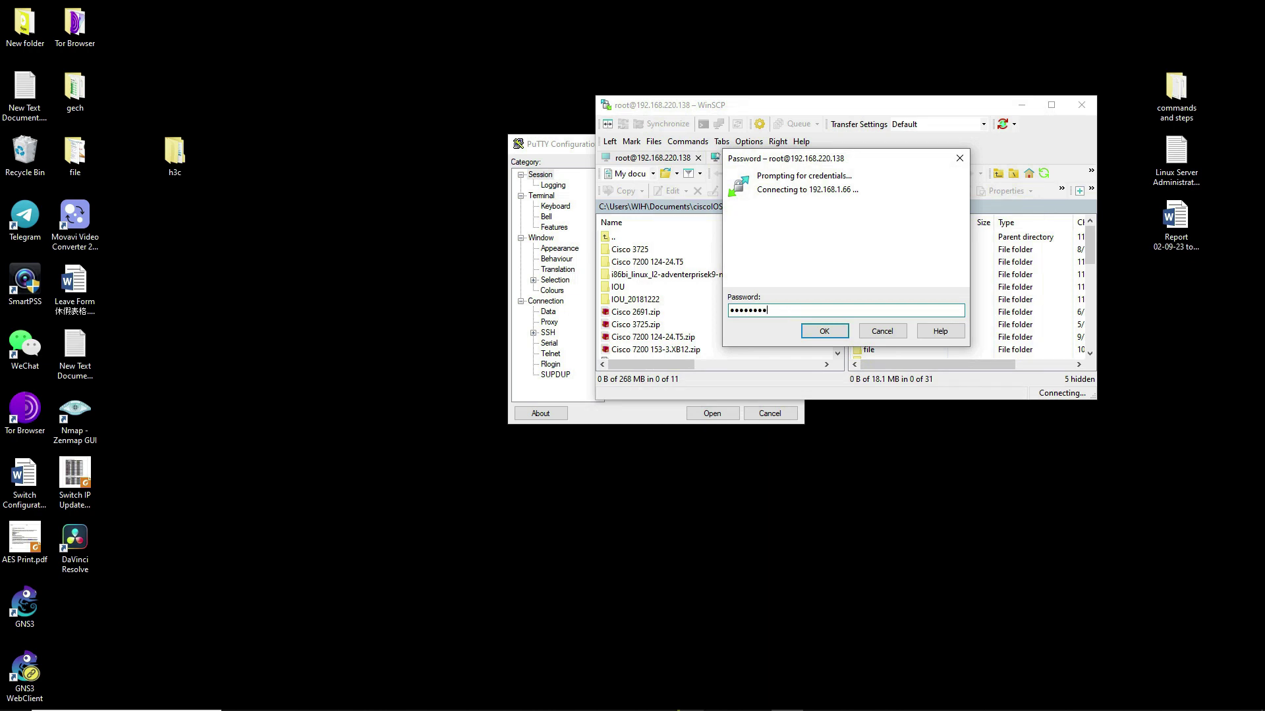
left_click(822, 331)
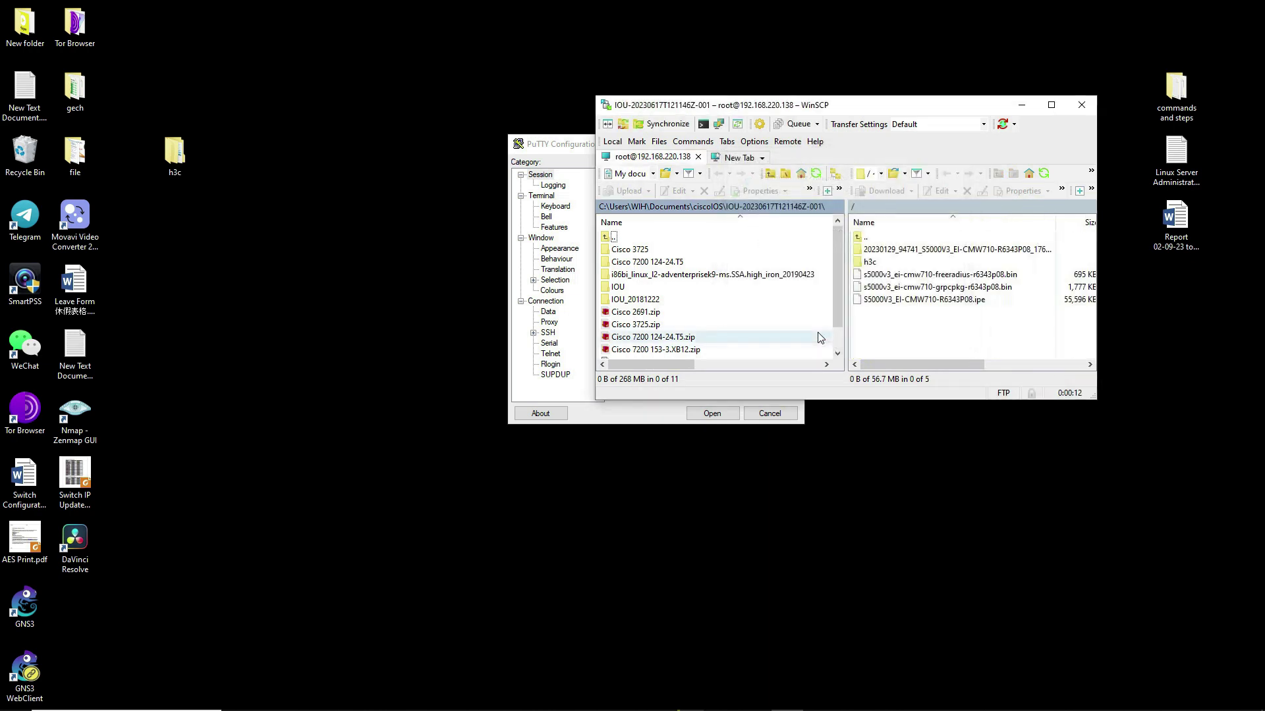
left_click(1051, 105)
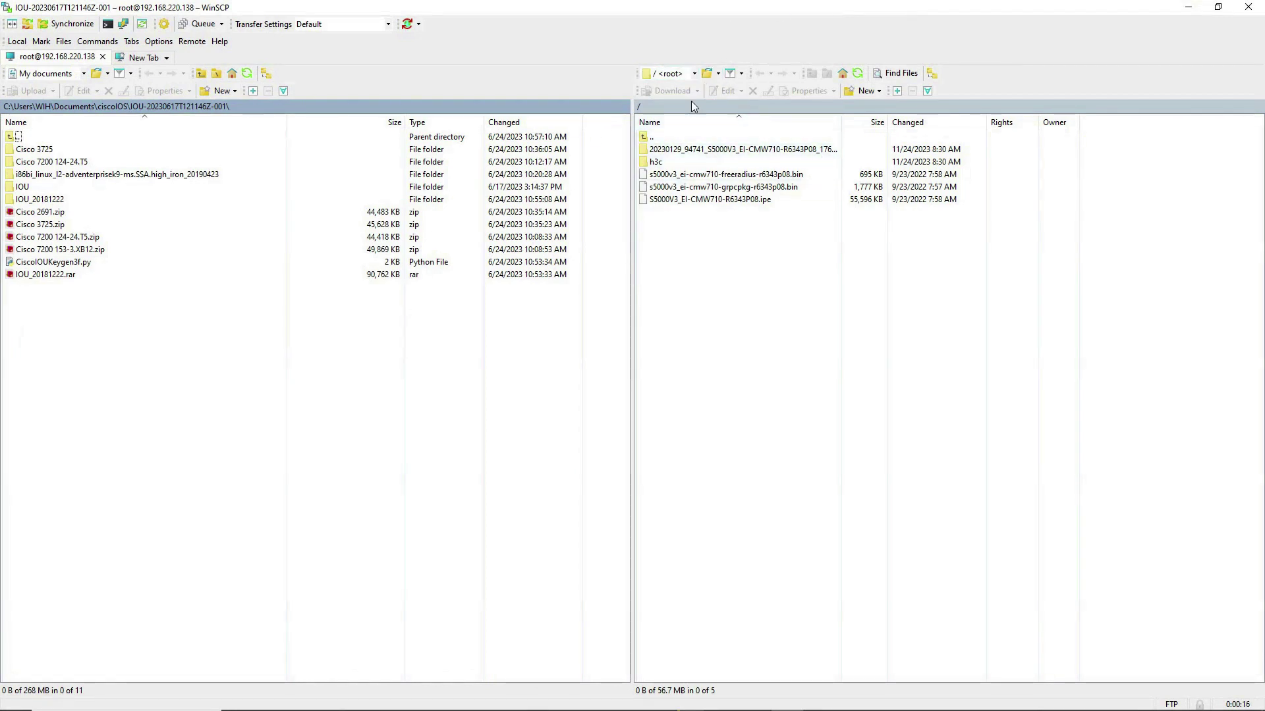
left_click(695, 73)
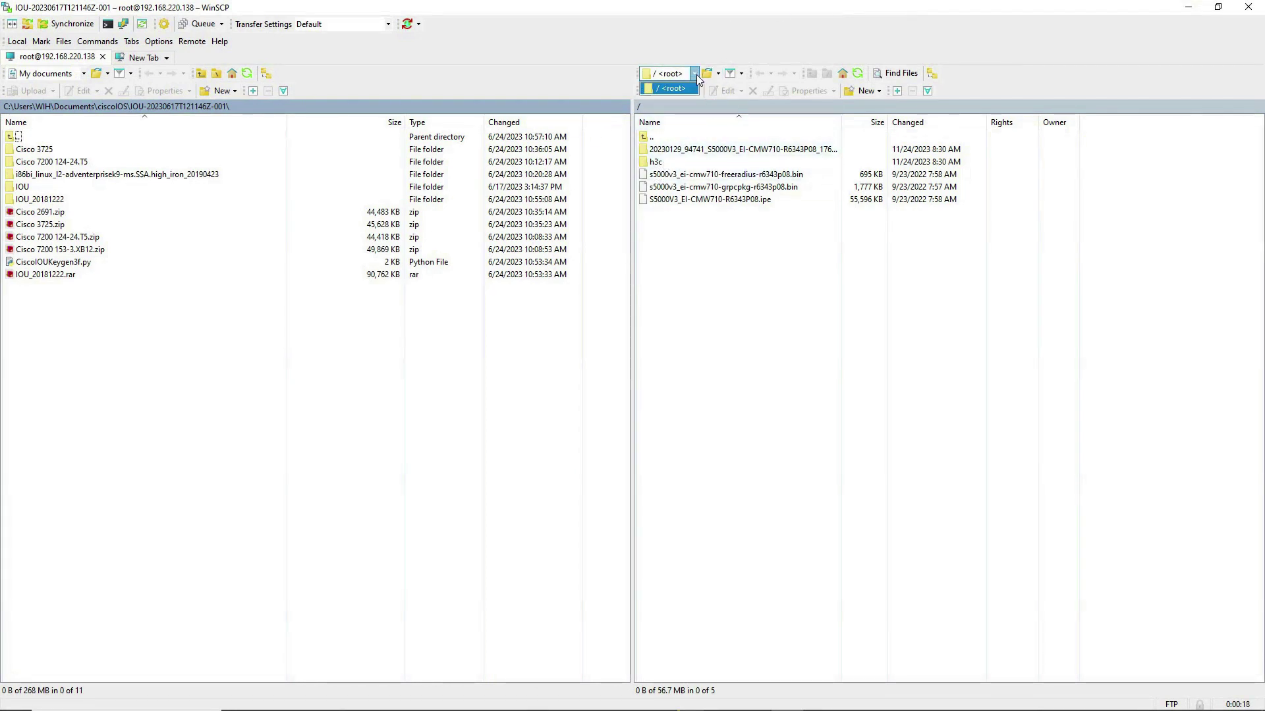
left_click(717, 220)
left_click_drag(730, 226, 706, 174)
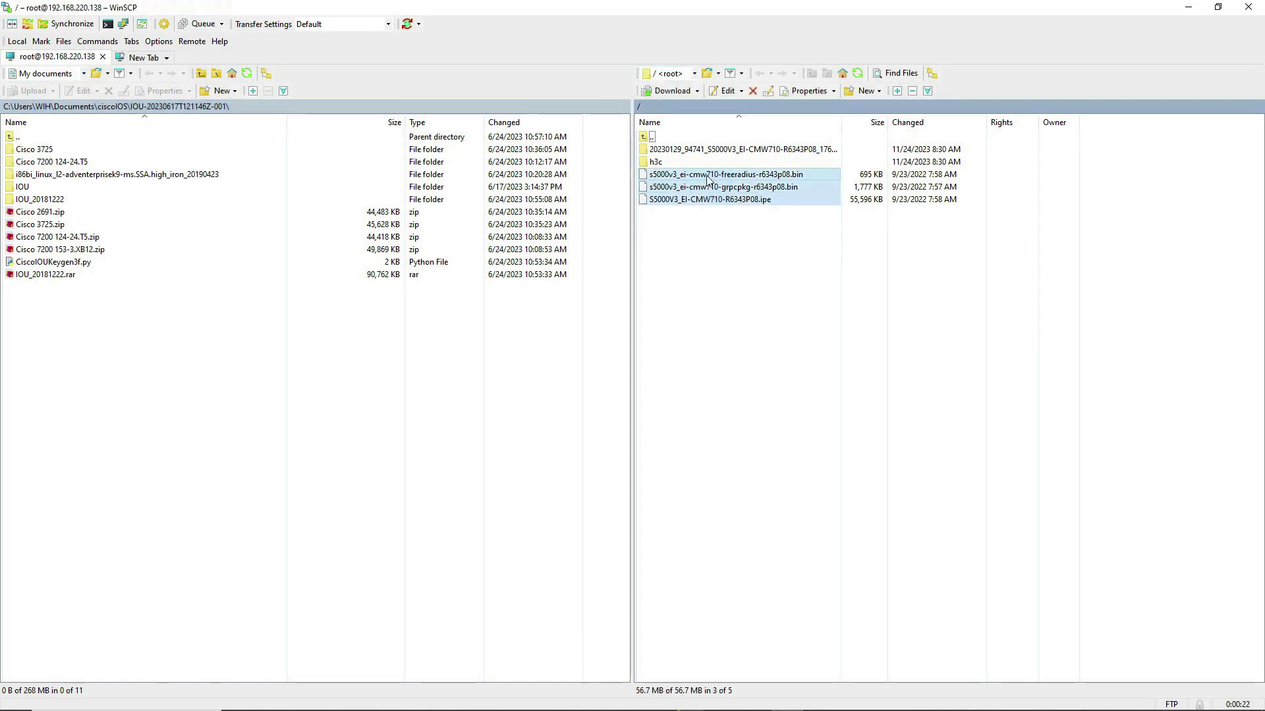
left_click_drag(890, 6, 942, 25)
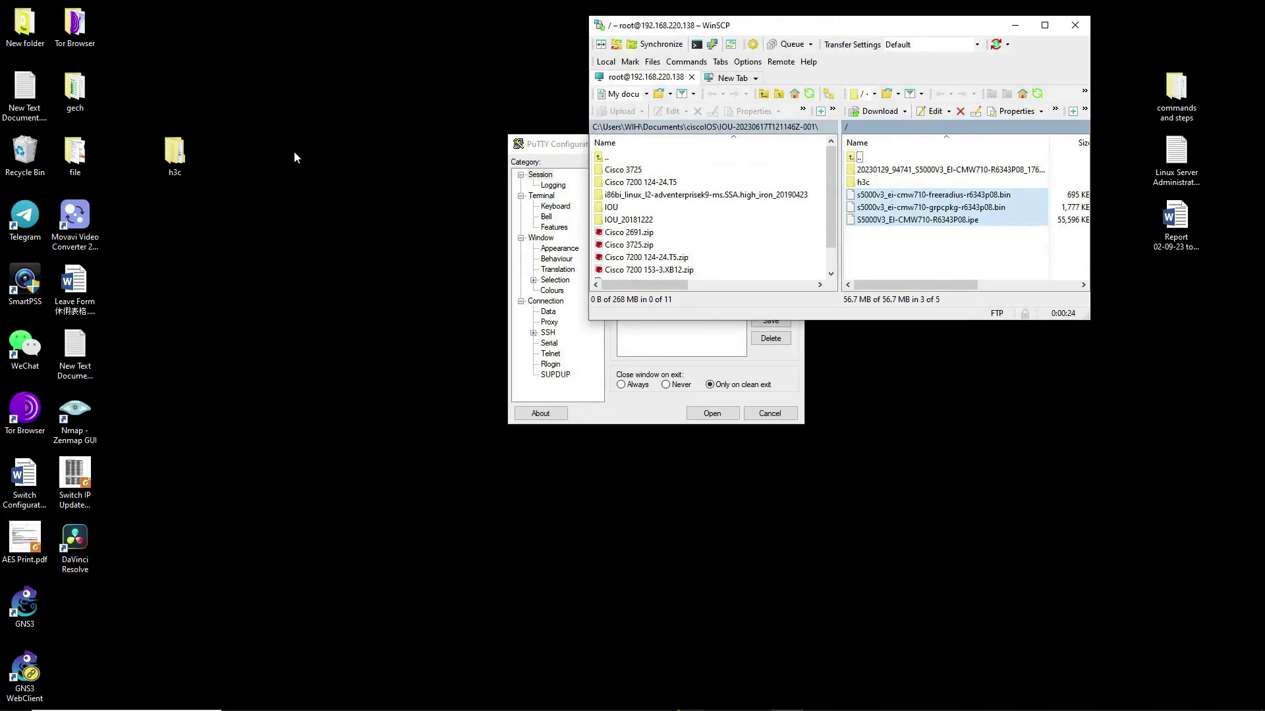
Check the three firmware files in the local h3c\ios folder, then close Explorer and minimize WinSCP
double_click(180, 154)
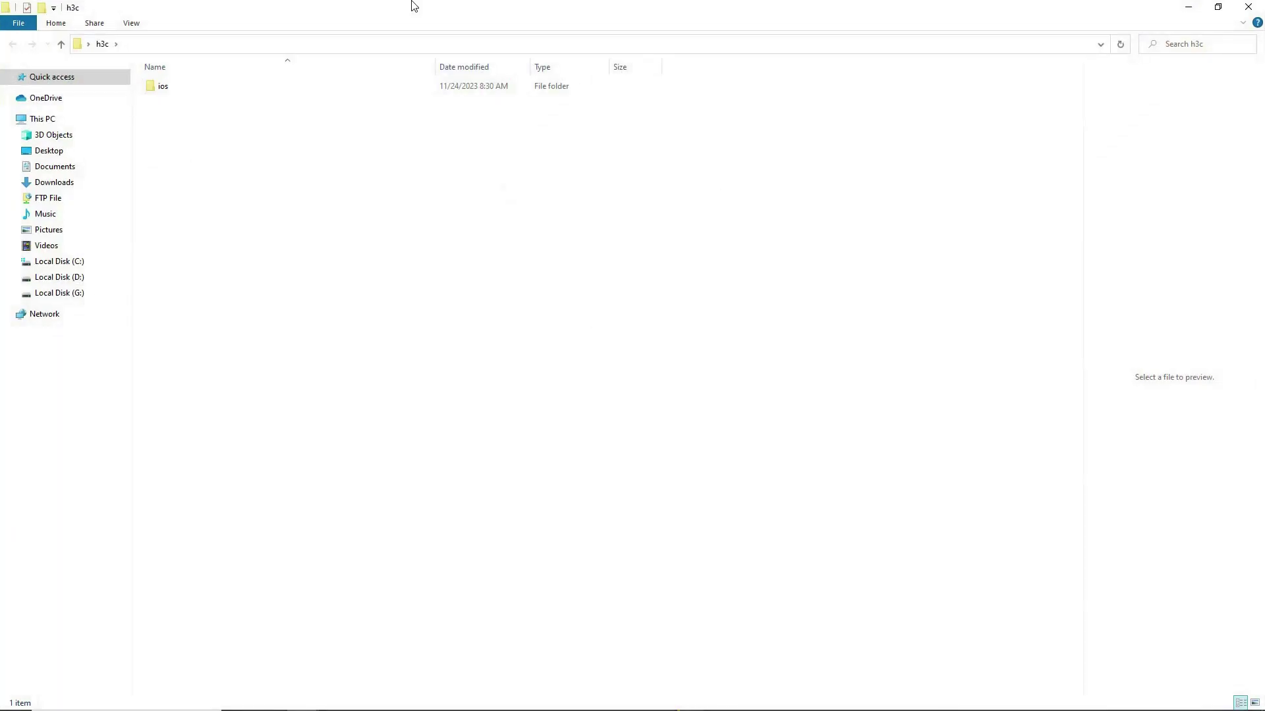
left_click_drag(508, 6, 290, 40)
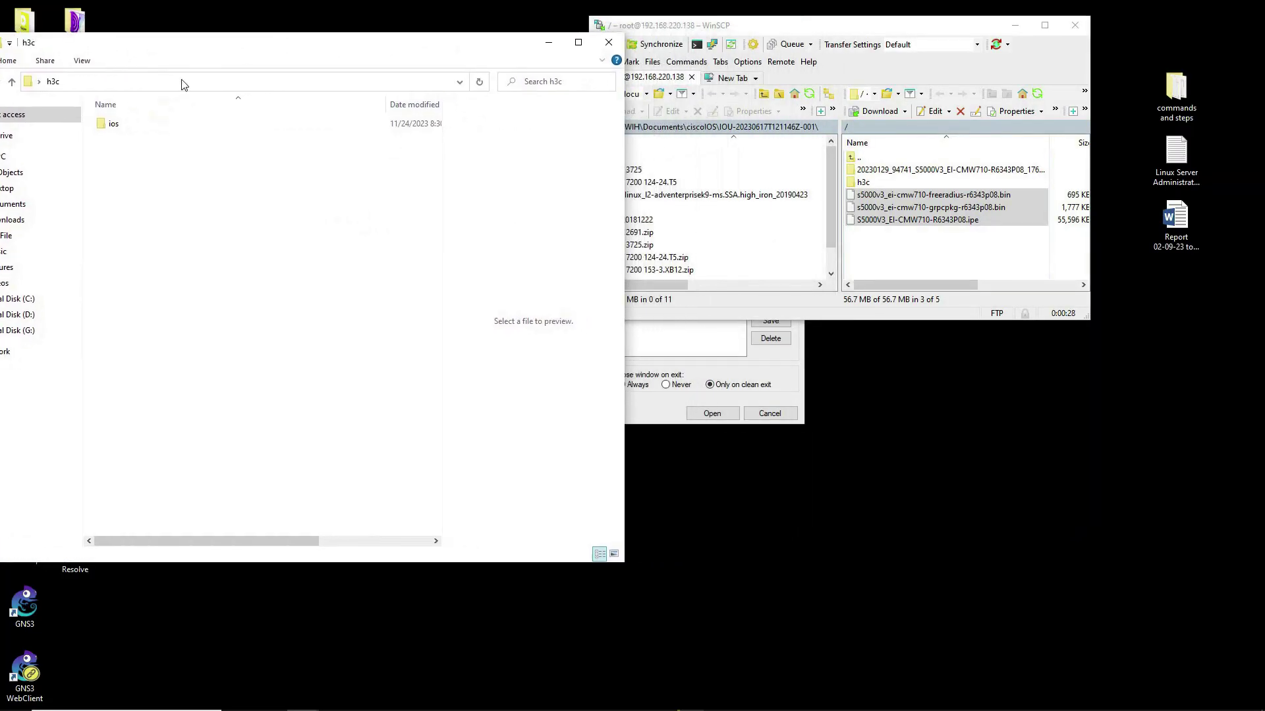
double_click(110, 126)
left_click_drag(132, 248, 143, 165)
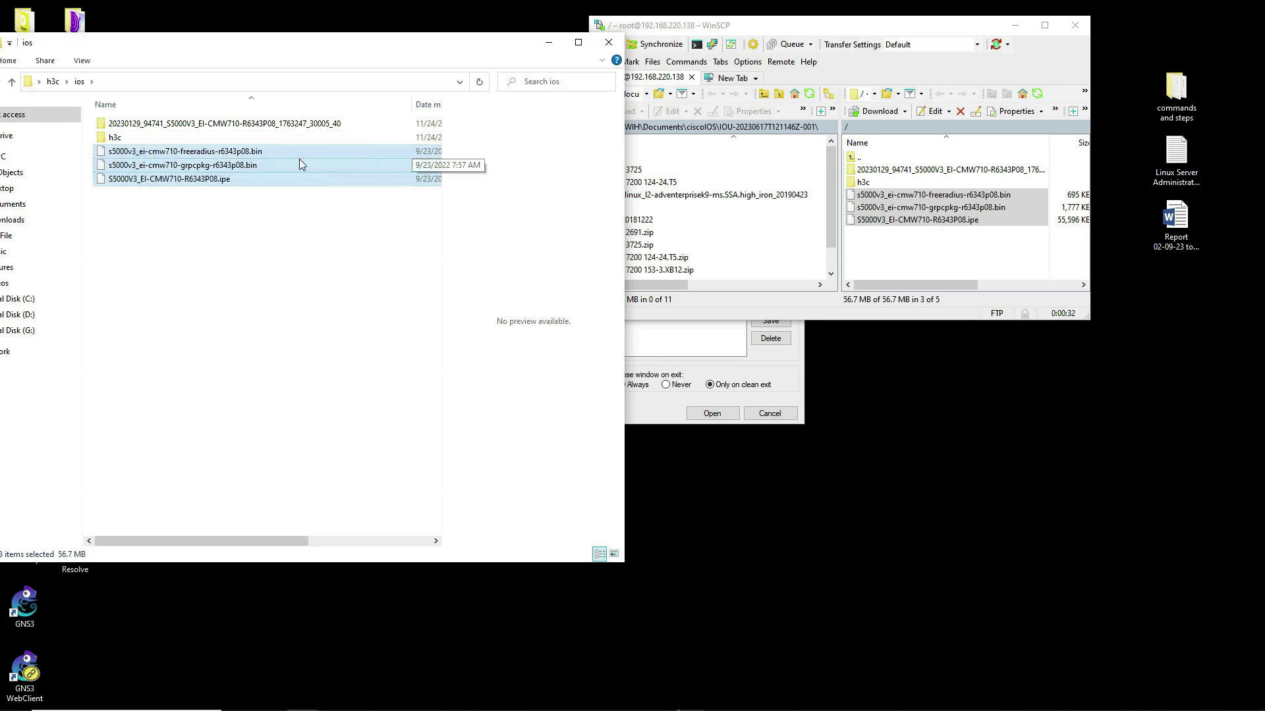
left_click_drag(394, 43, 464, 36)
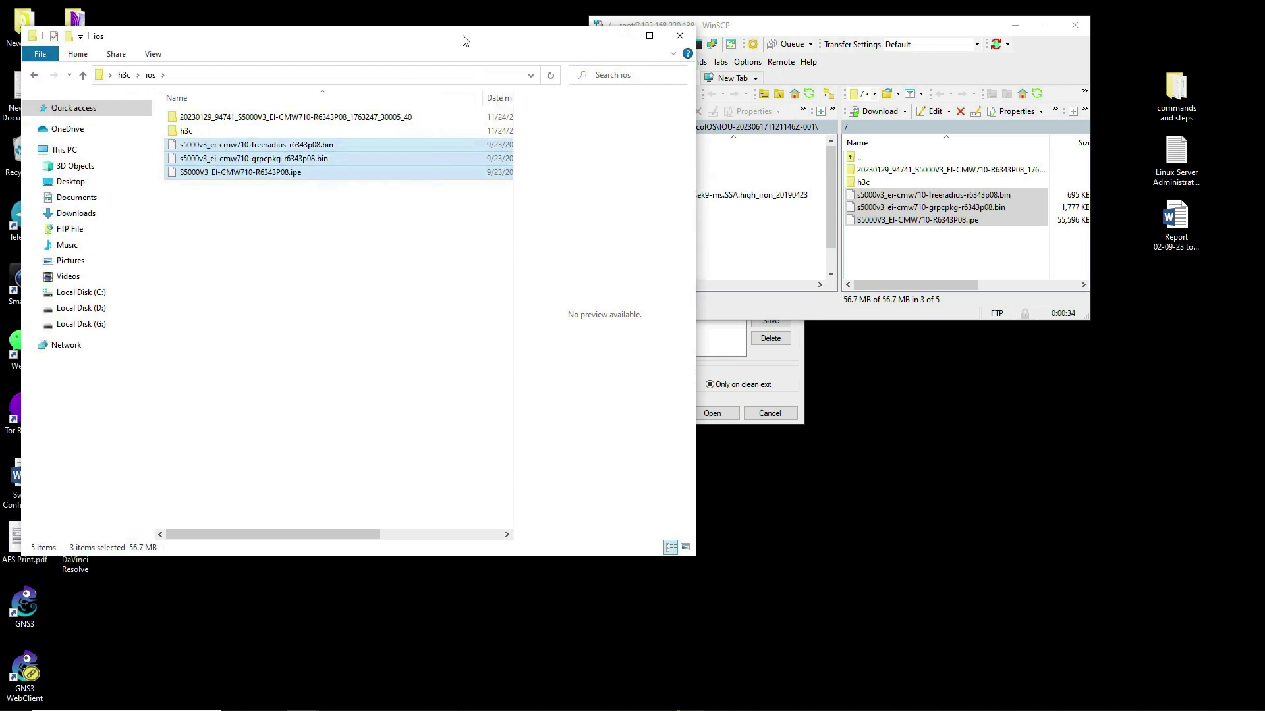
left_click(673, 39)
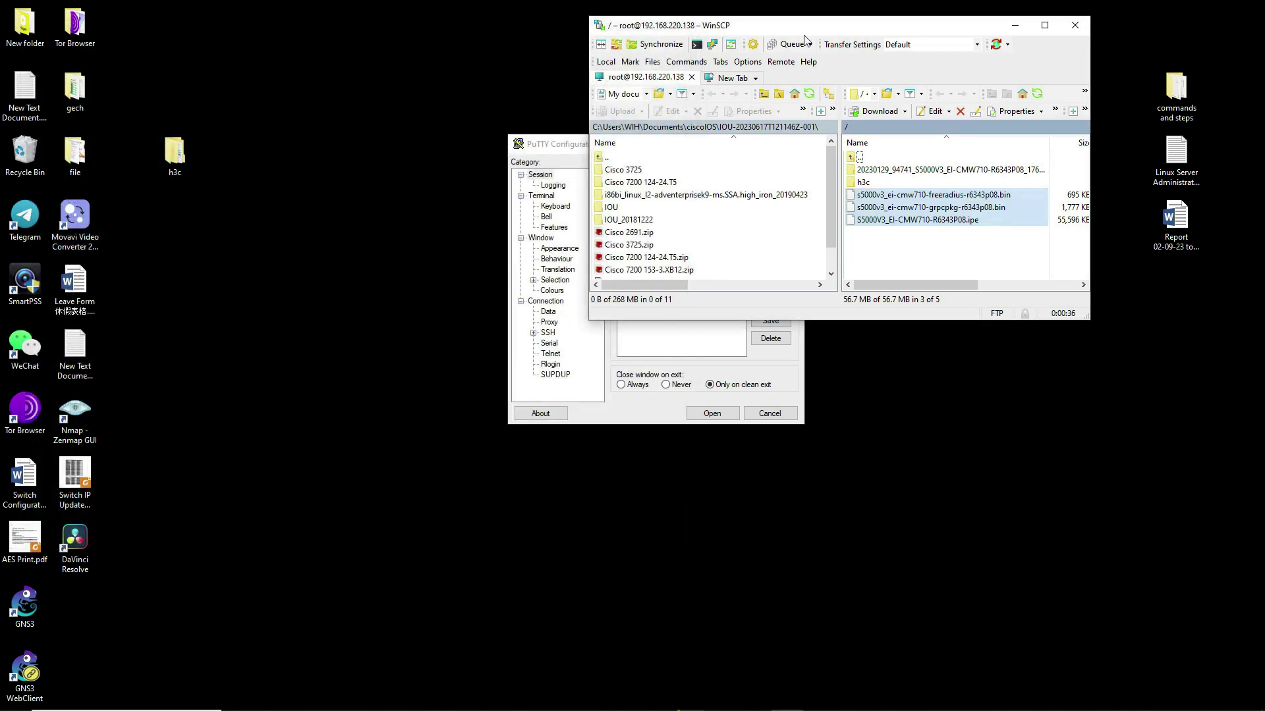
left_click(1014, 25)
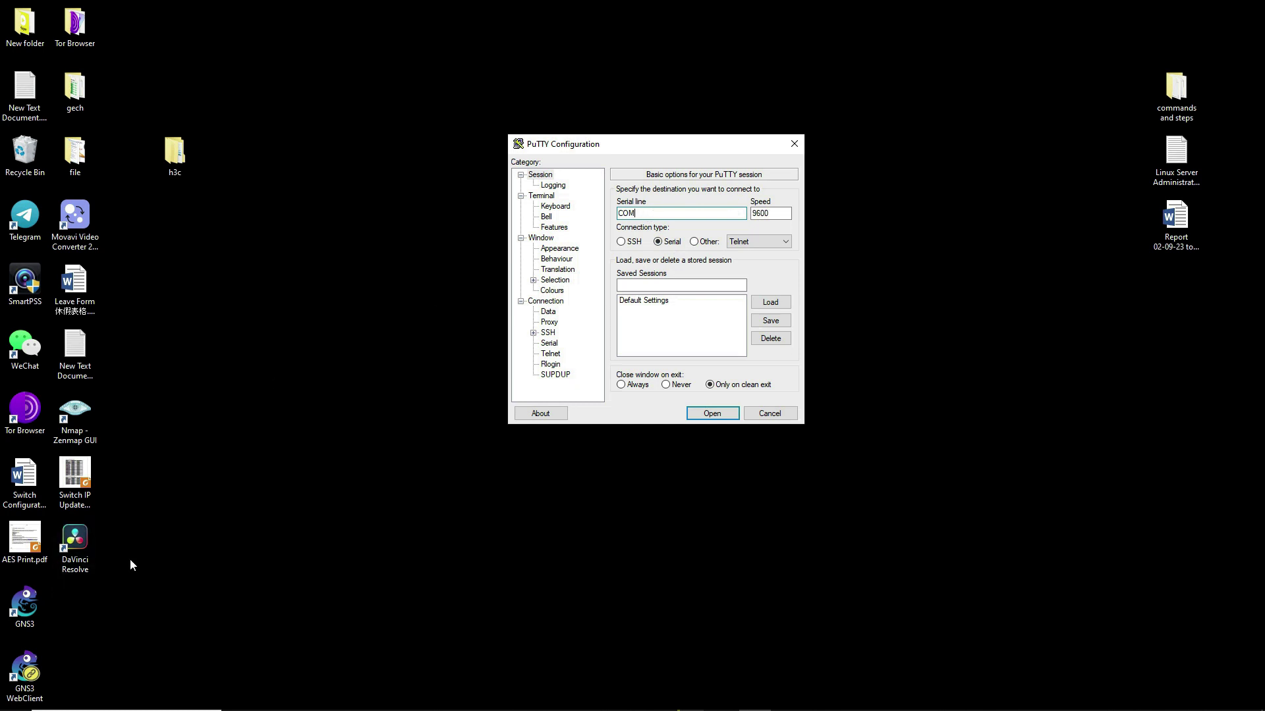
Identify the USB Serial Port as COM6 in Device Manager and open a PuTTY serial session on COM6
key("super")
type("device")
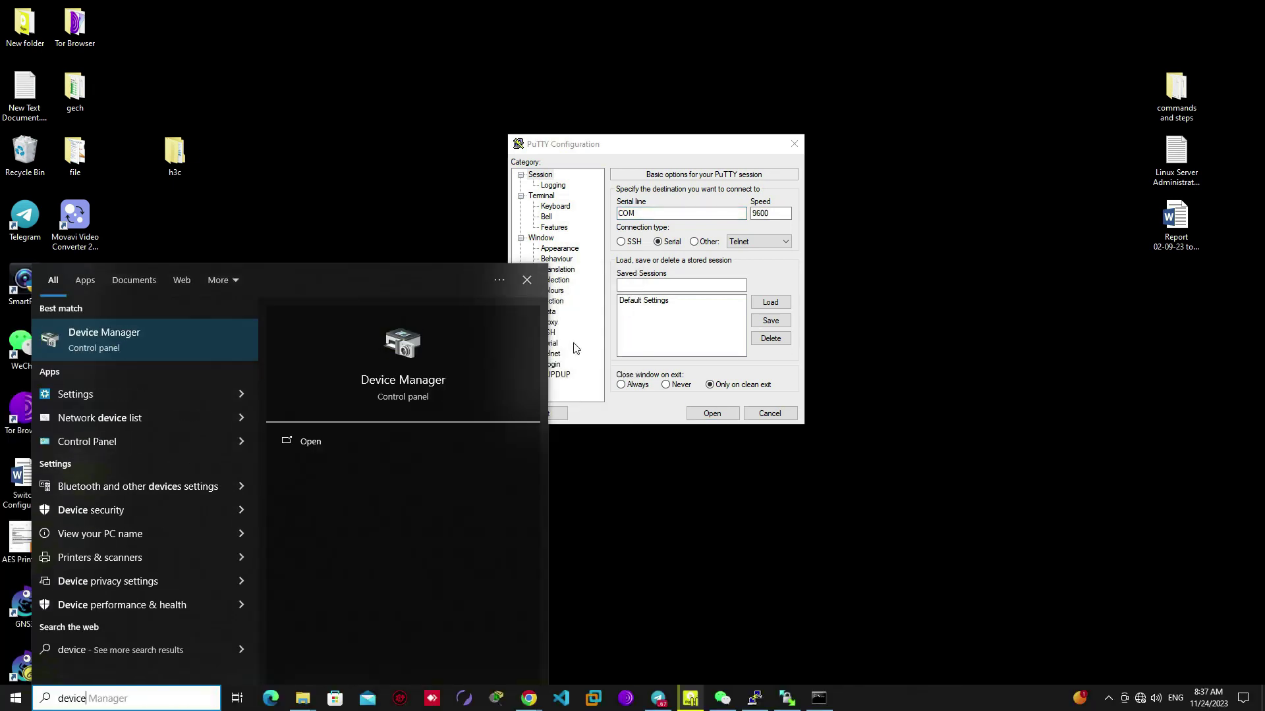
left_click(184, 354)
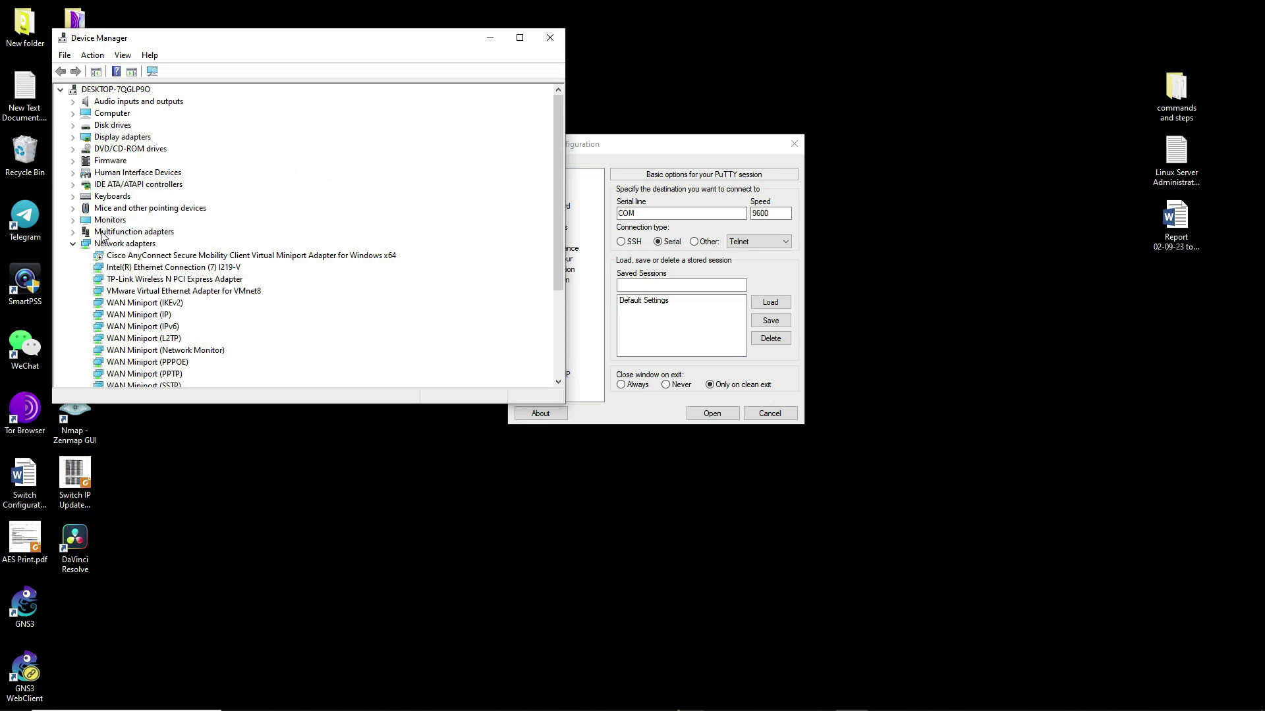
scroll(114, 203, "down", 3)
scroll(109, 248, "down", 1)
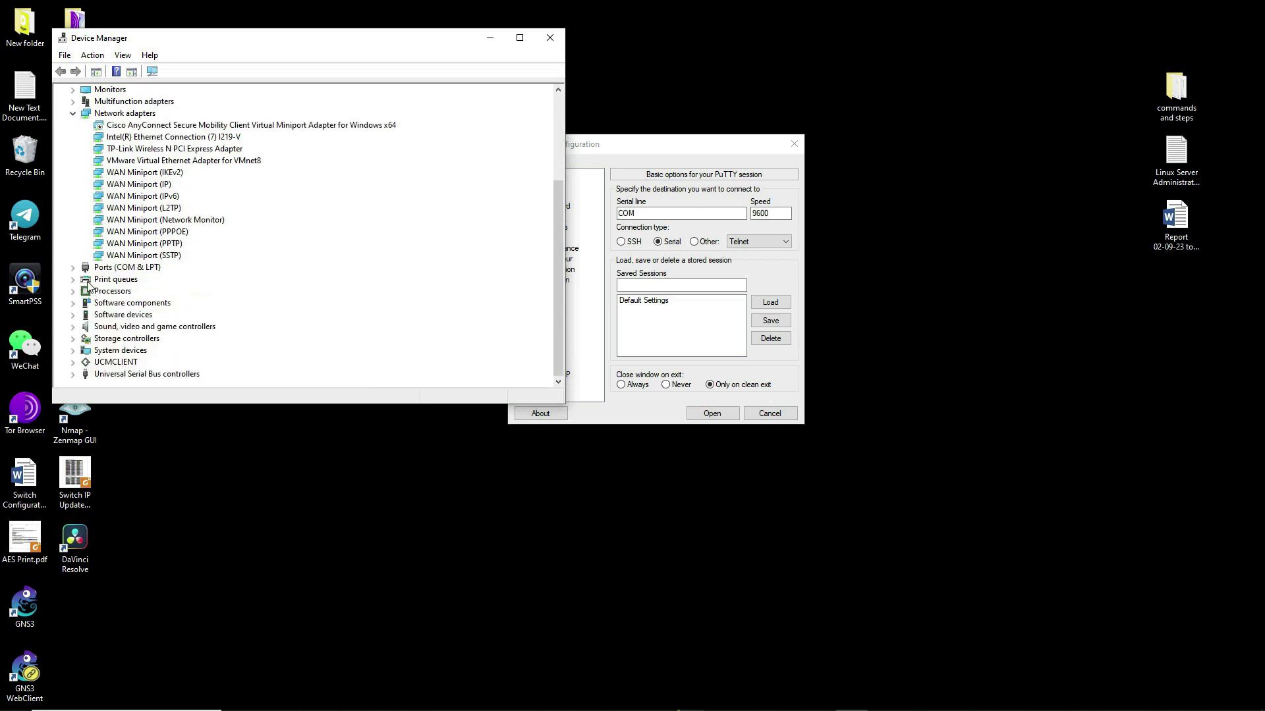
left_click(73, 268)
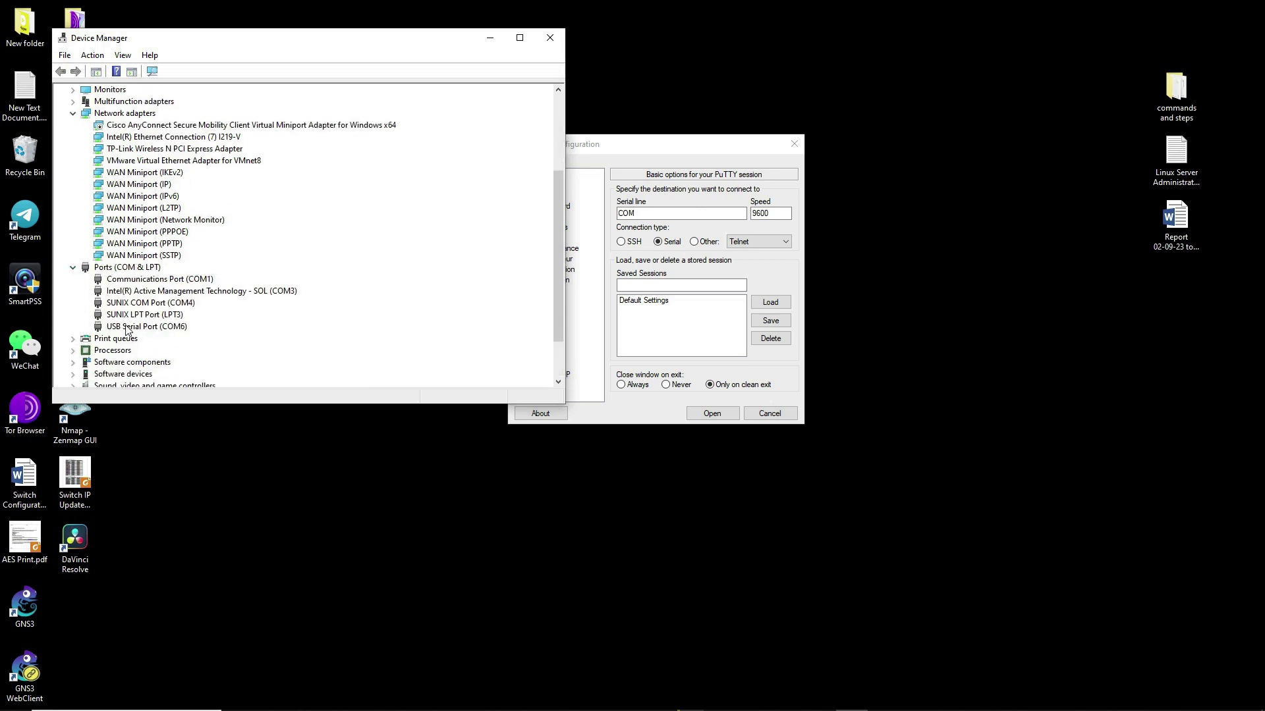
left_click(490, 38)
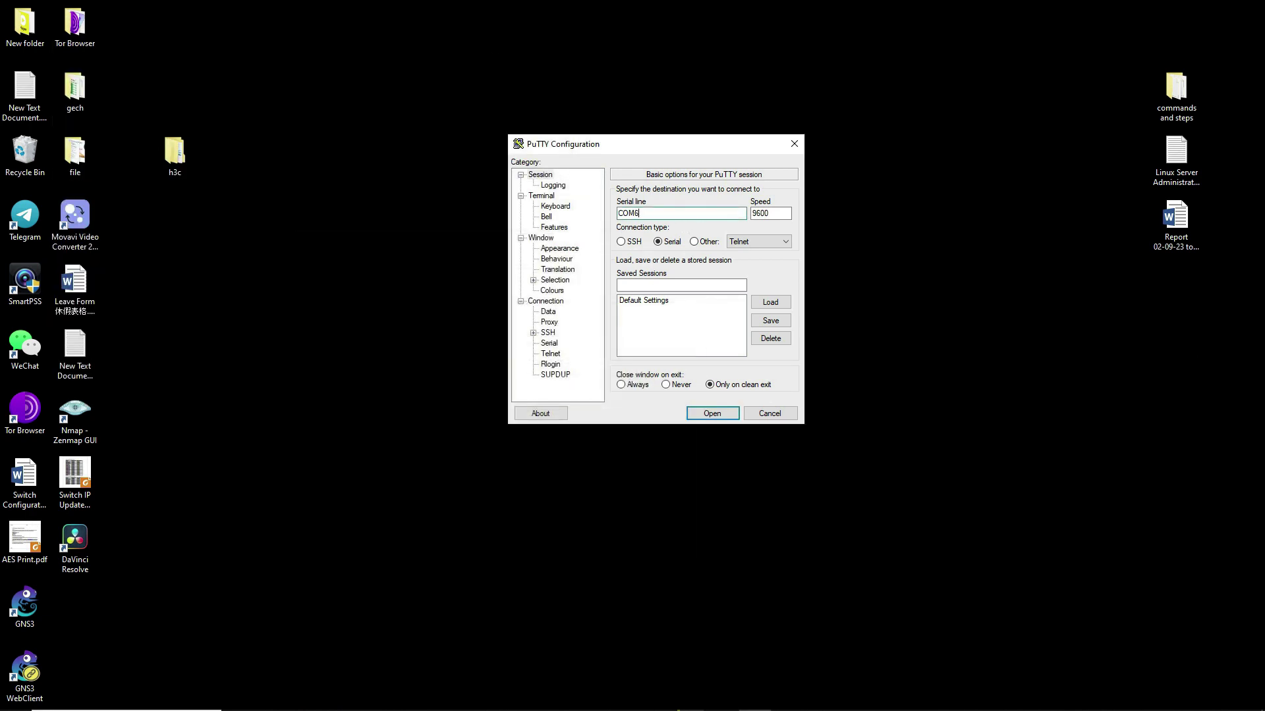
left_click(711, 415)
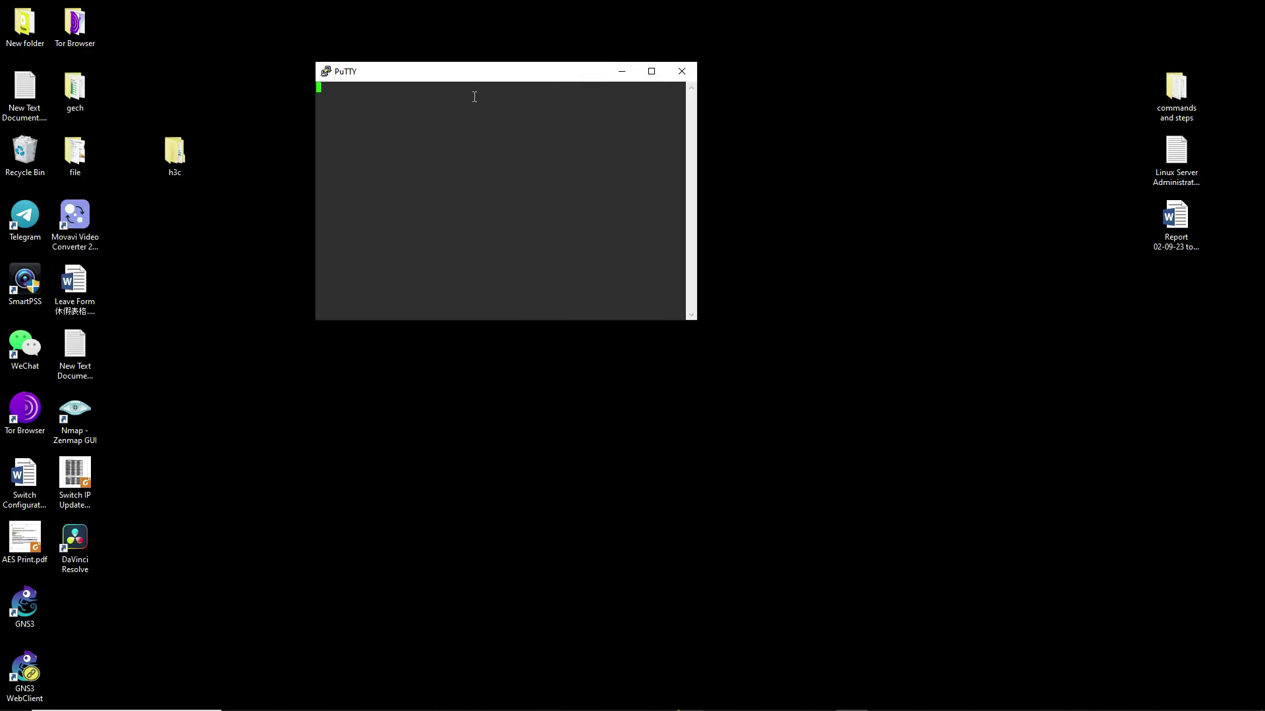
In the switch boot menu, choose 1 Download image to flash, then 2 Set FTP protocol parameters
key("Return")
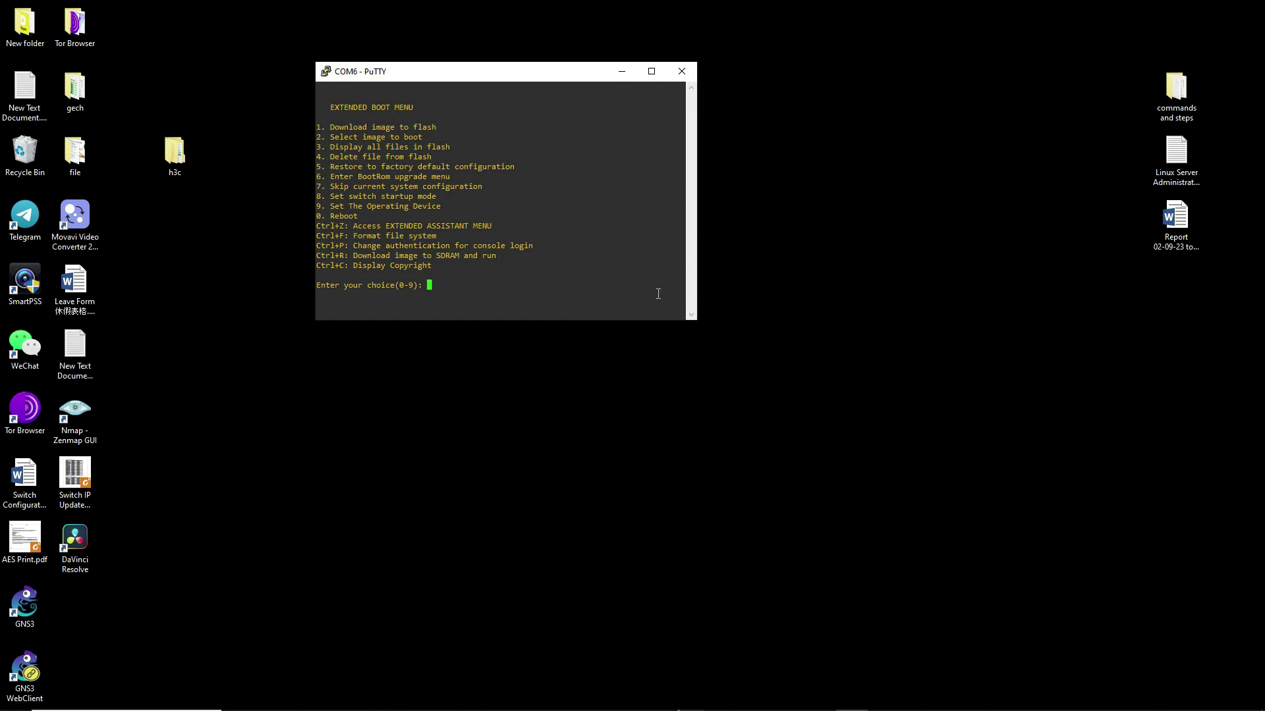
key("Return")
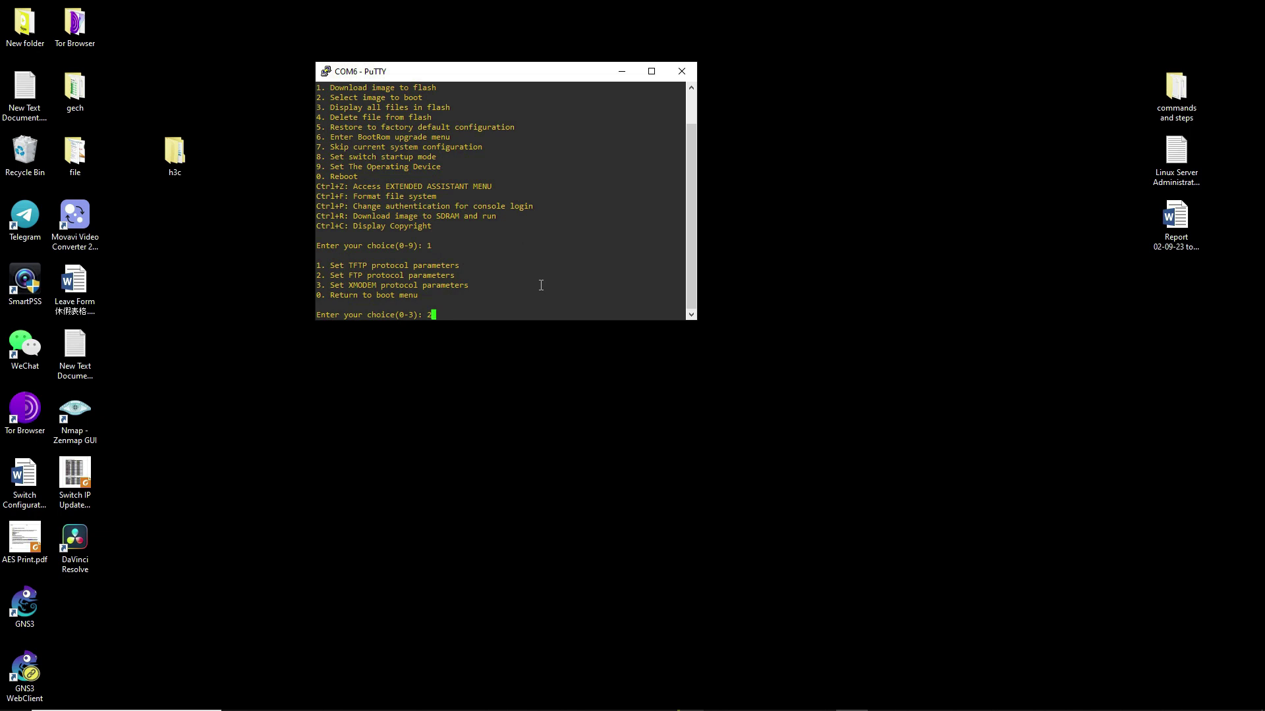
type("2")
key("Return")
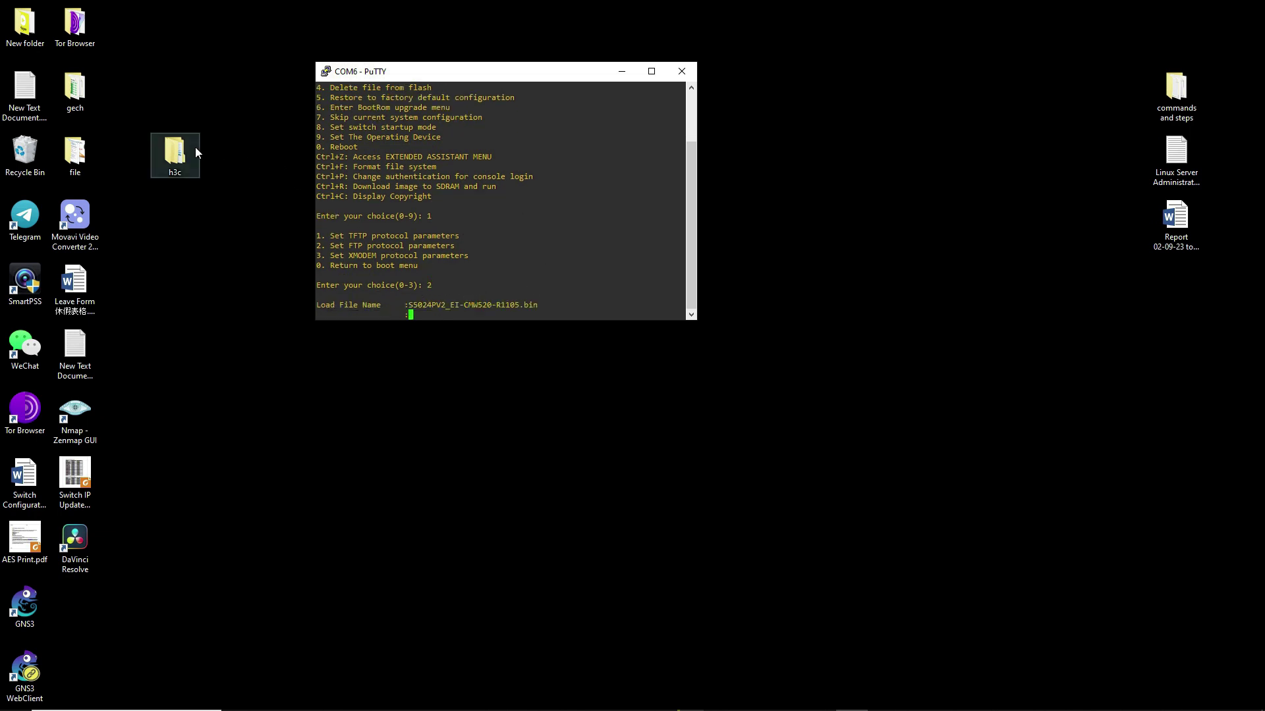
left_click(326, 71)
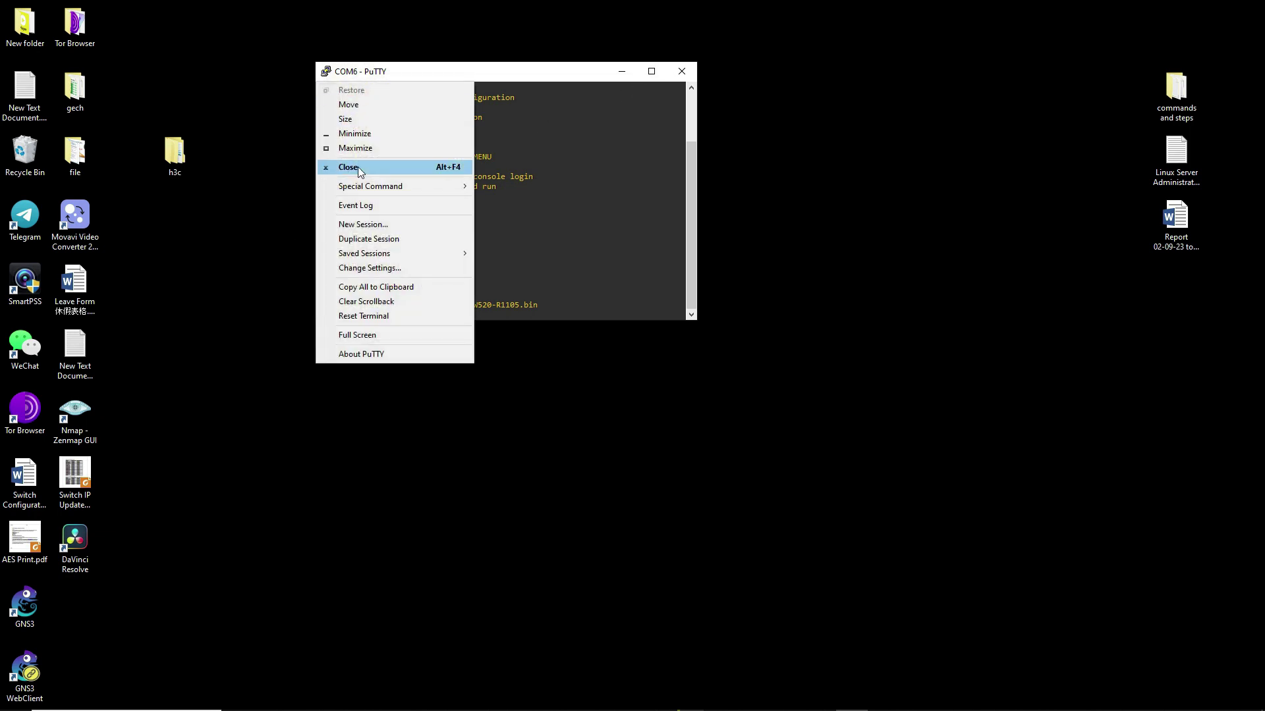
Change the PuTTY terminal font to Consolas 20-point and apply it
left_click(401, 268)
left_click(541, 322)
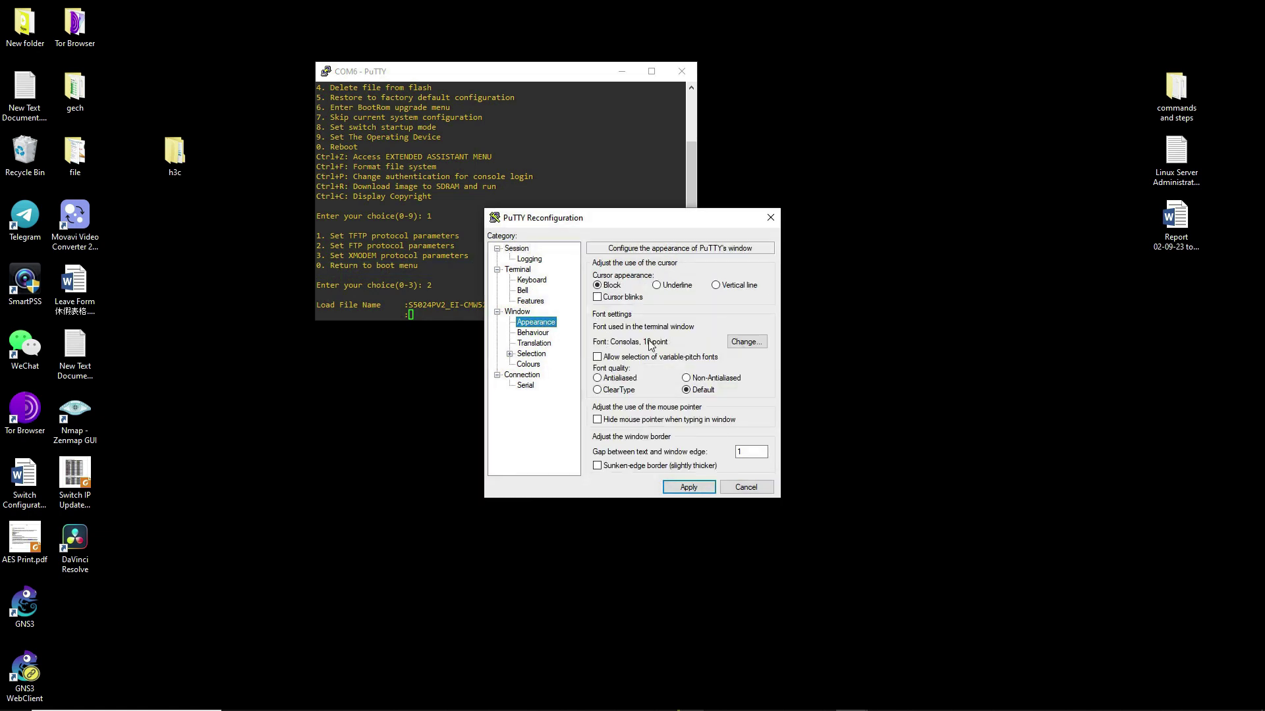
left_click(747, 342)
left_click(741, 415)
left_click(693, 590)
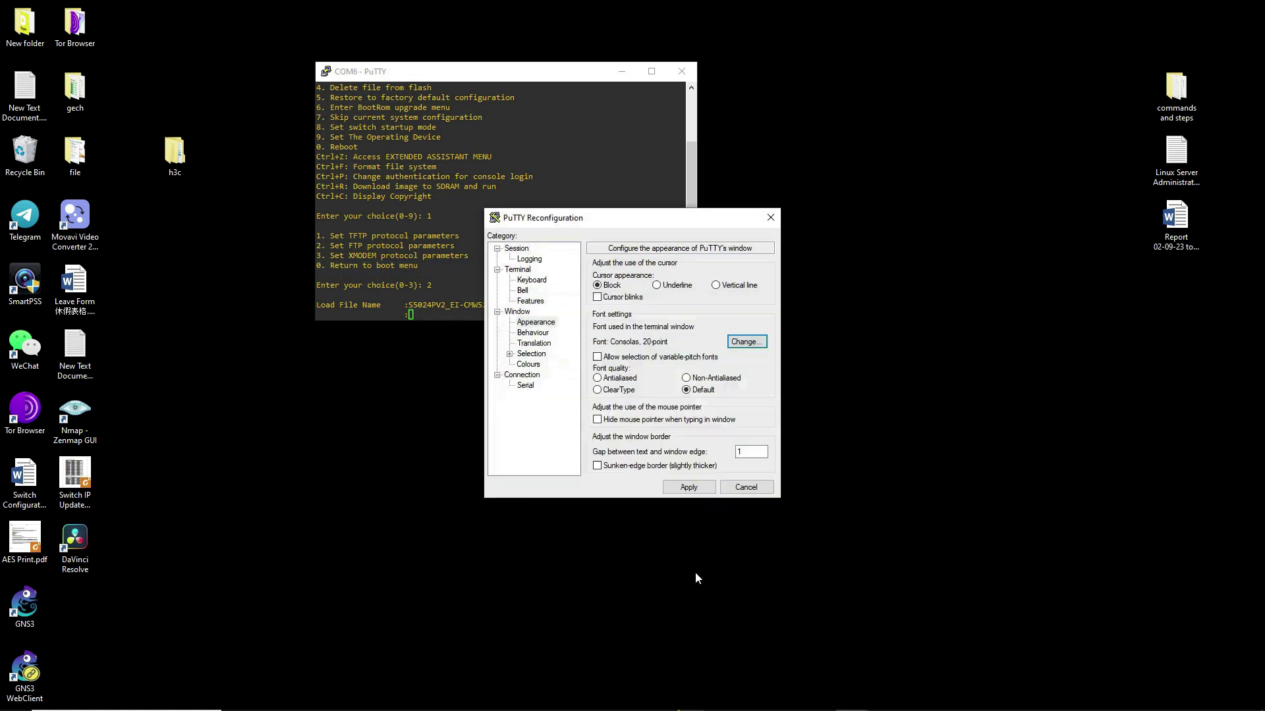
left_click(689, 488)
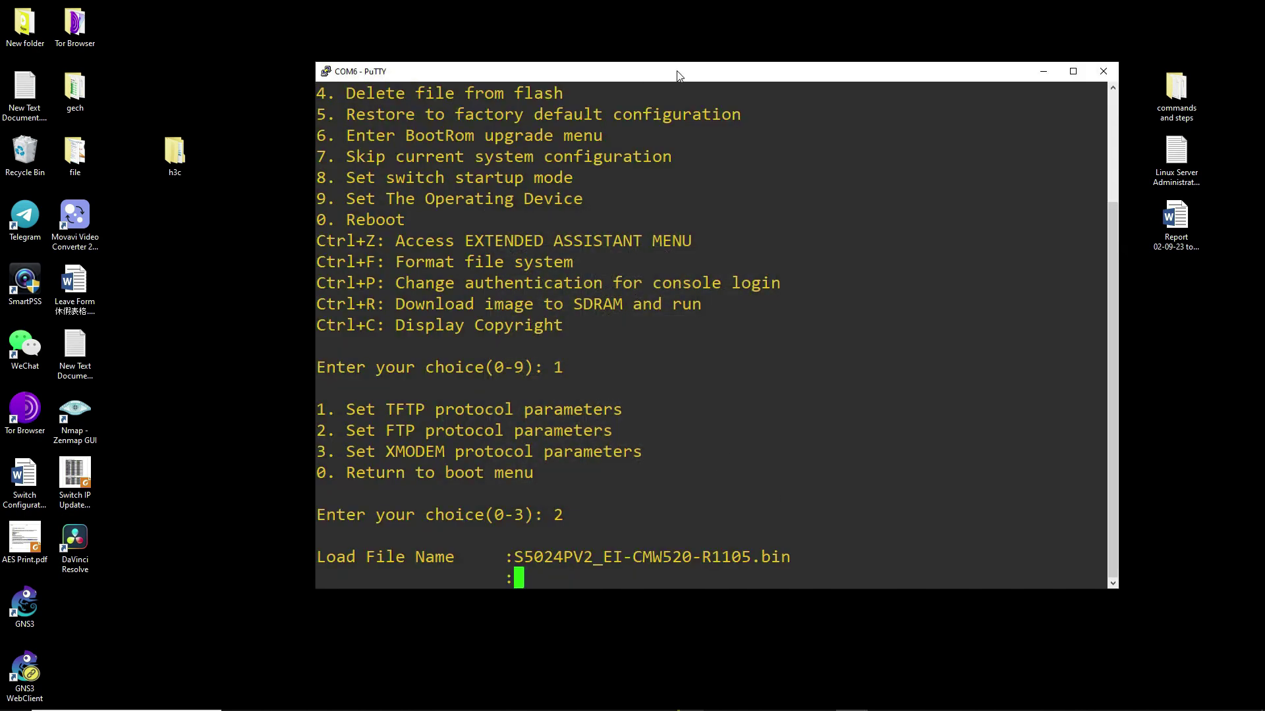
Enlarge the terminal window so it fills most of the screen
left_click_drag(317, 62, 202, 16)
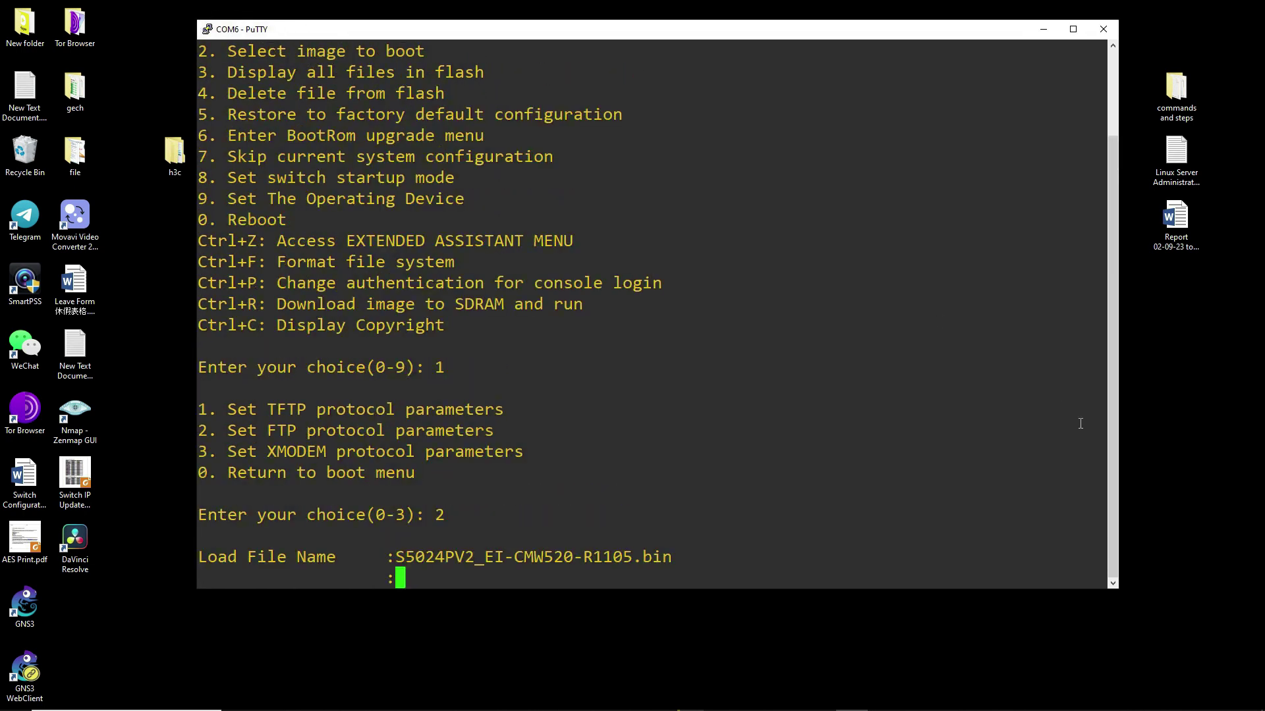
left_click_drag(1117, 591, 1217, 632)
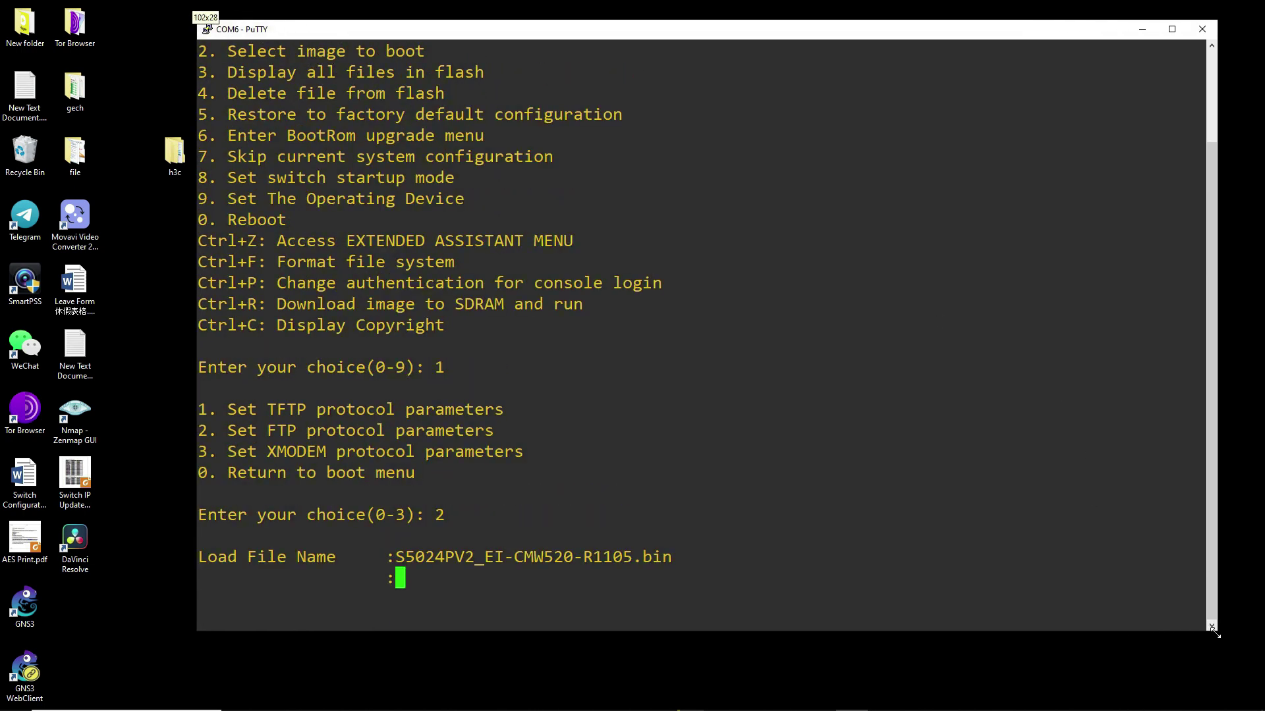
left_click_drag(438, 34, 472, 35)
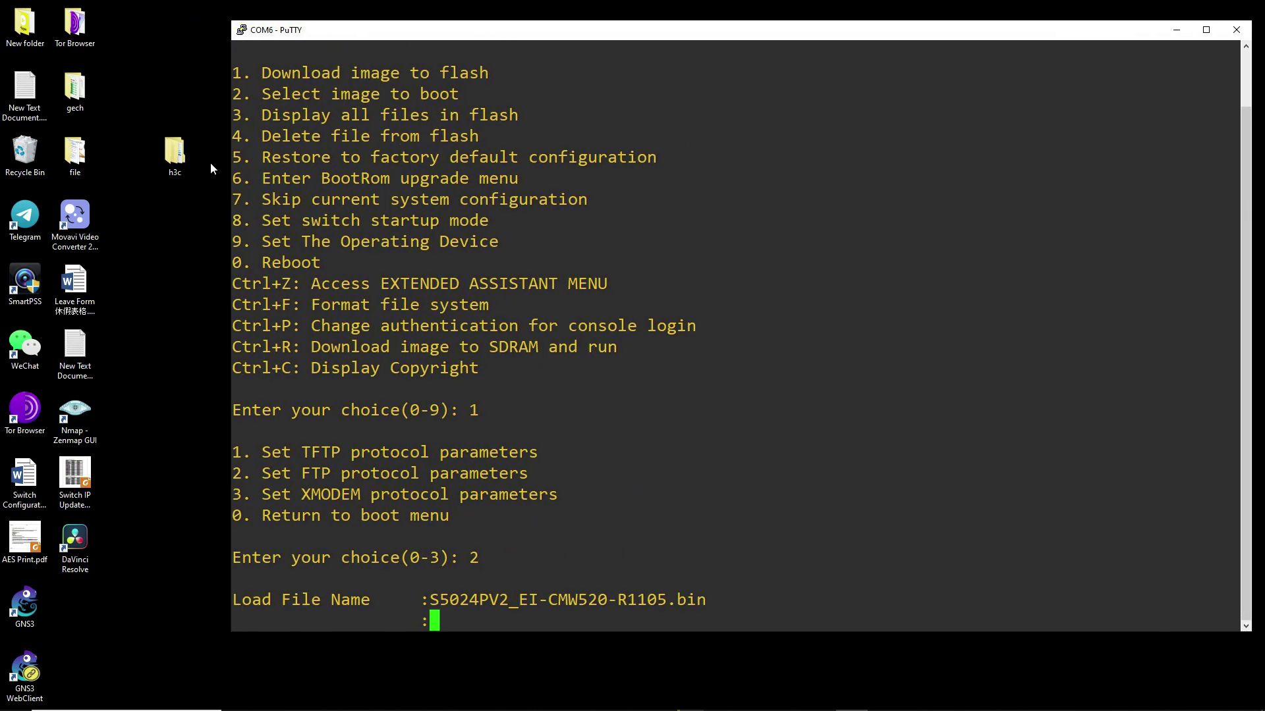
left_click(179, 156)
Copy the file name s5000v3_ei-cmw710-freeradius-r6343p08.bin from h3c\ios without renaming it, then return to PuTTY
double_click(178, 155)
double_click(182, 120)
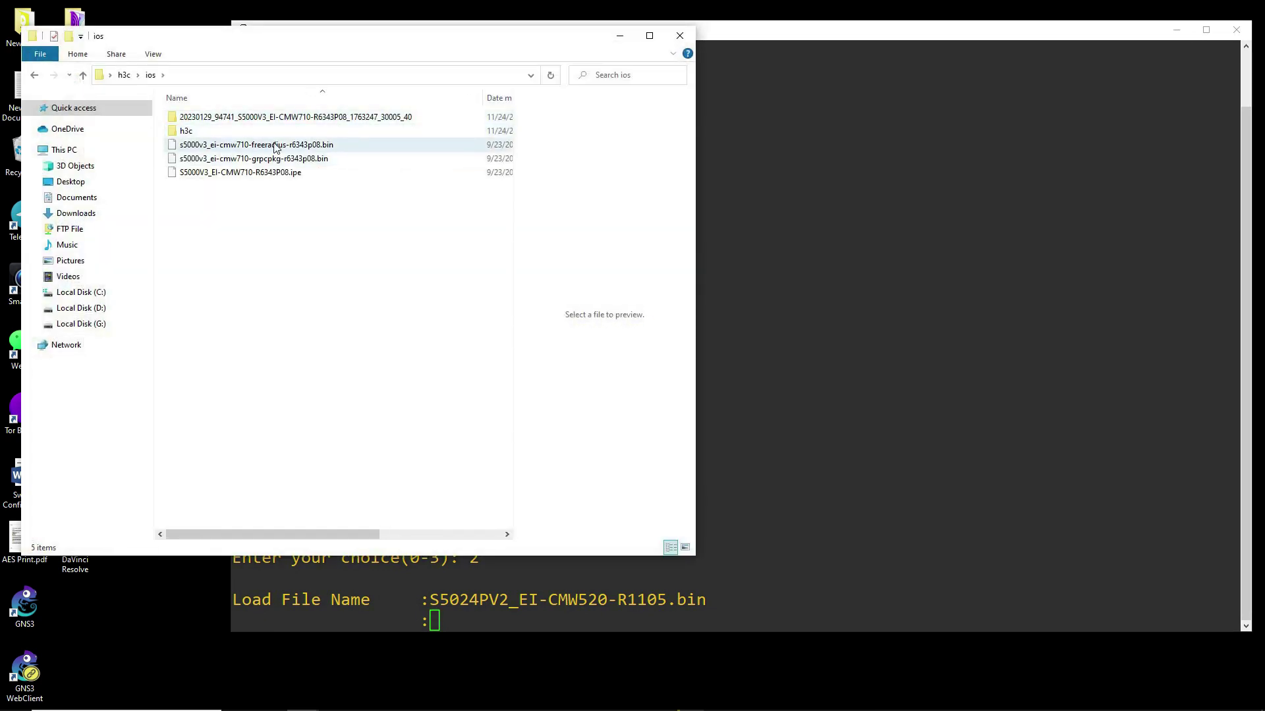
mouse_move(329, 148)
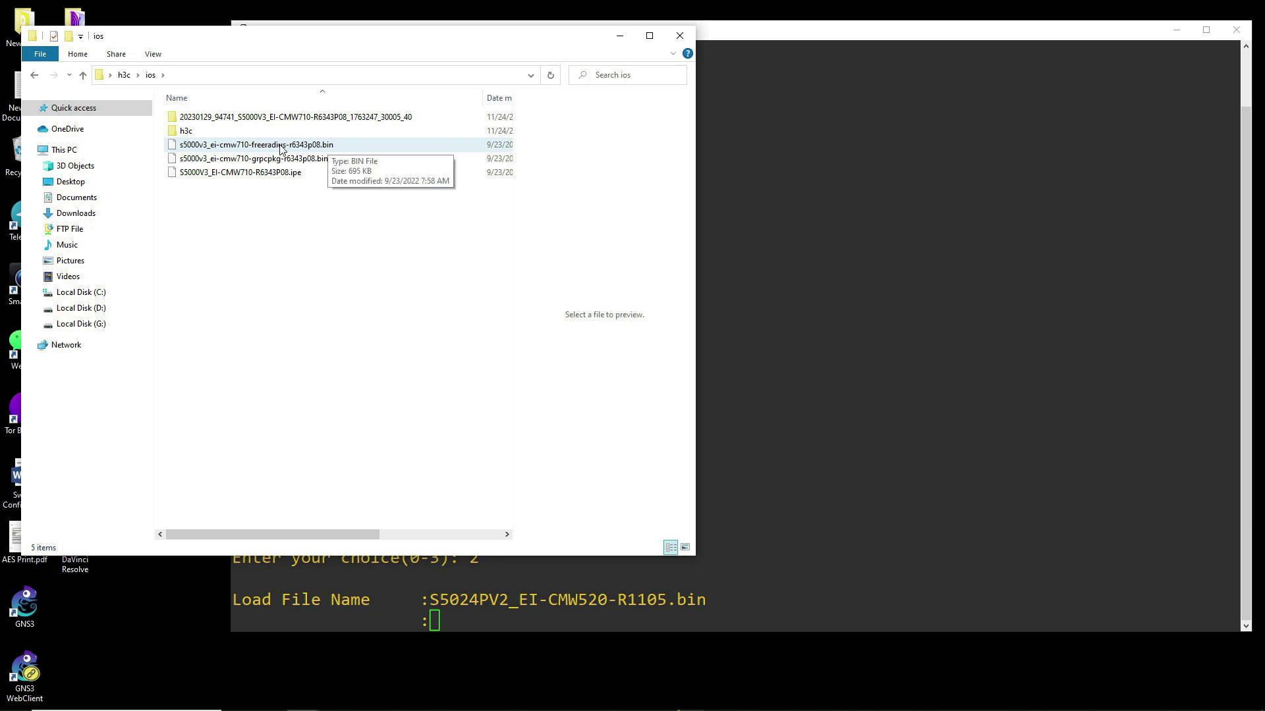
left_click(300, 147)
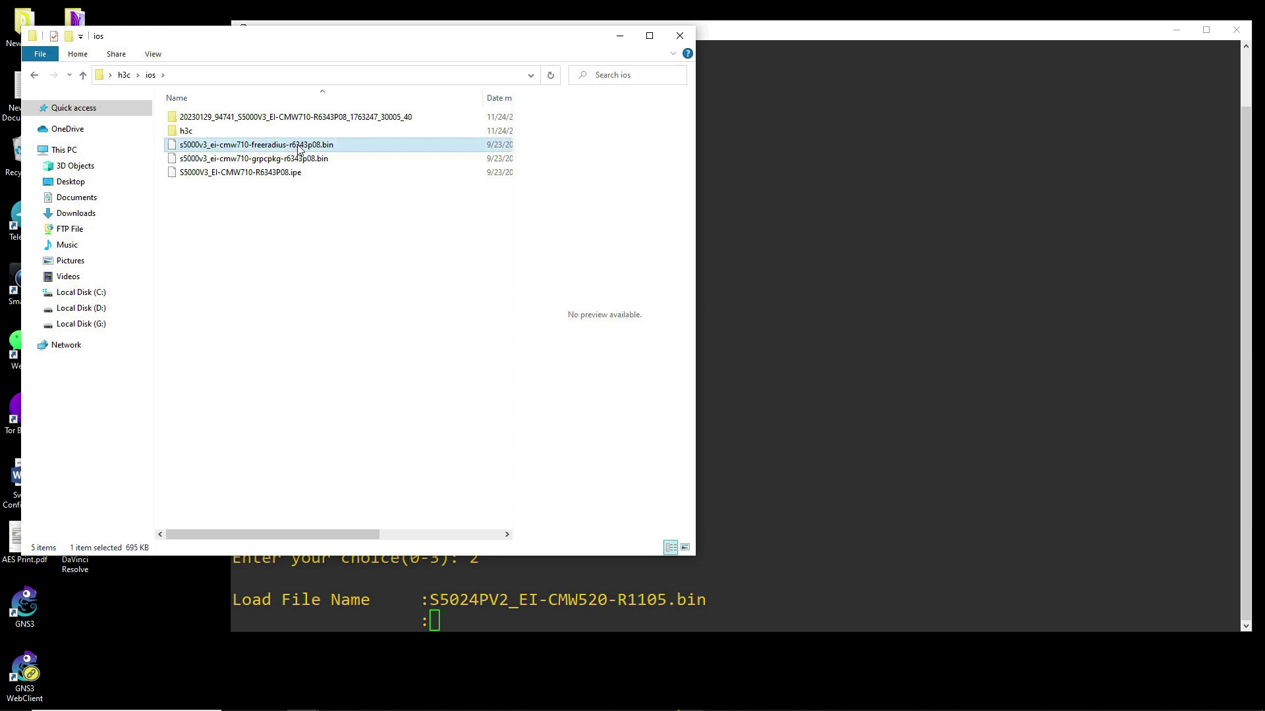
left_click(298, 146)
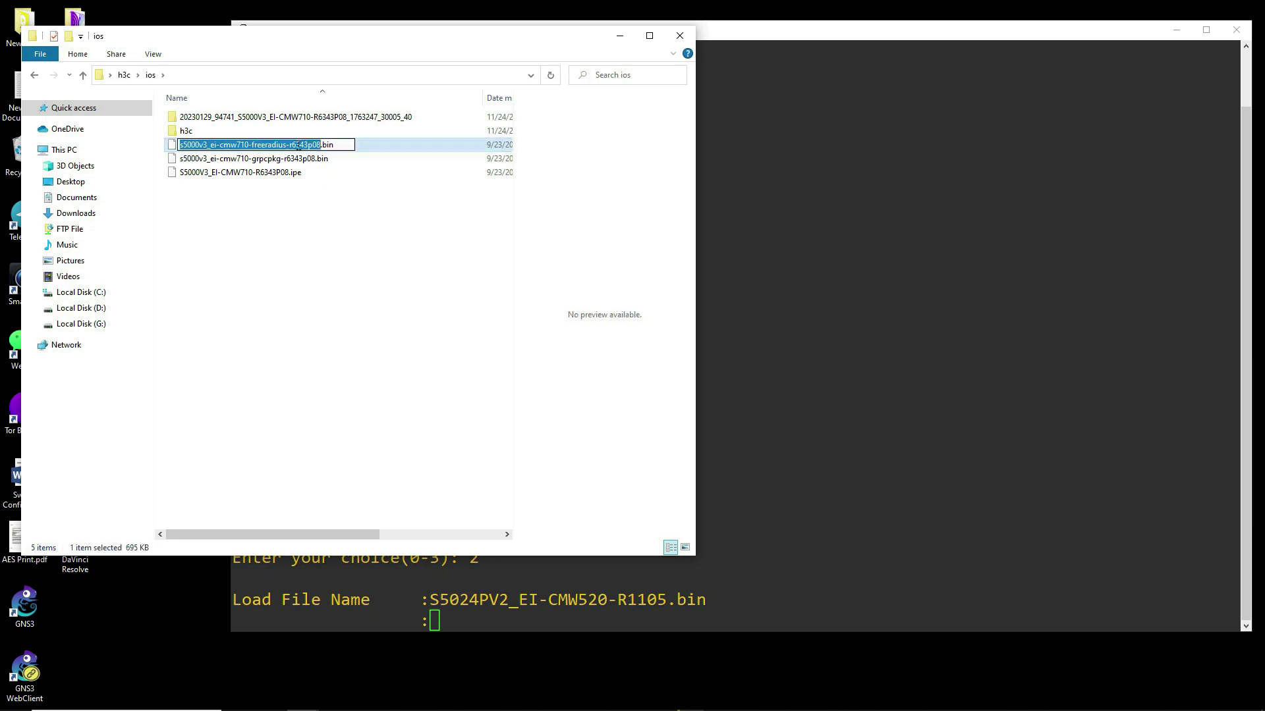
left_click_drag(347, 148, 177, 146)
right_click(209, 141)
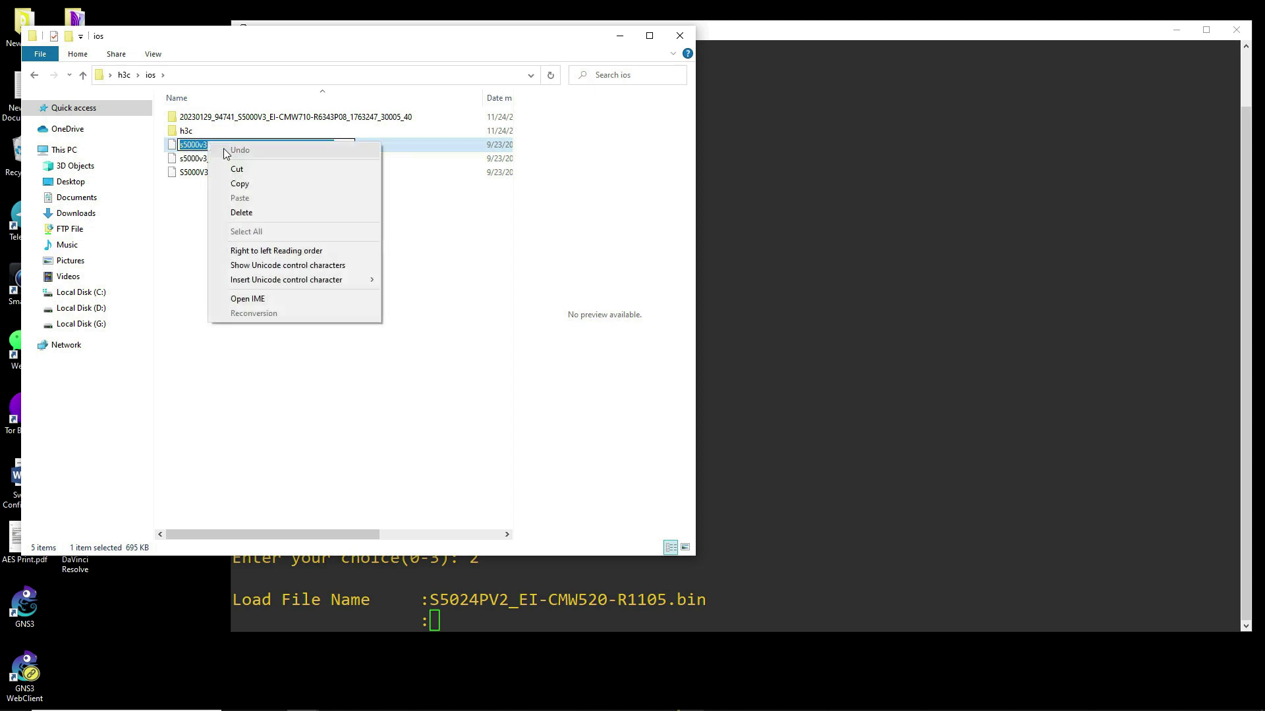
left_click(261, 186)
key("Escape")
left_click(620, 620)
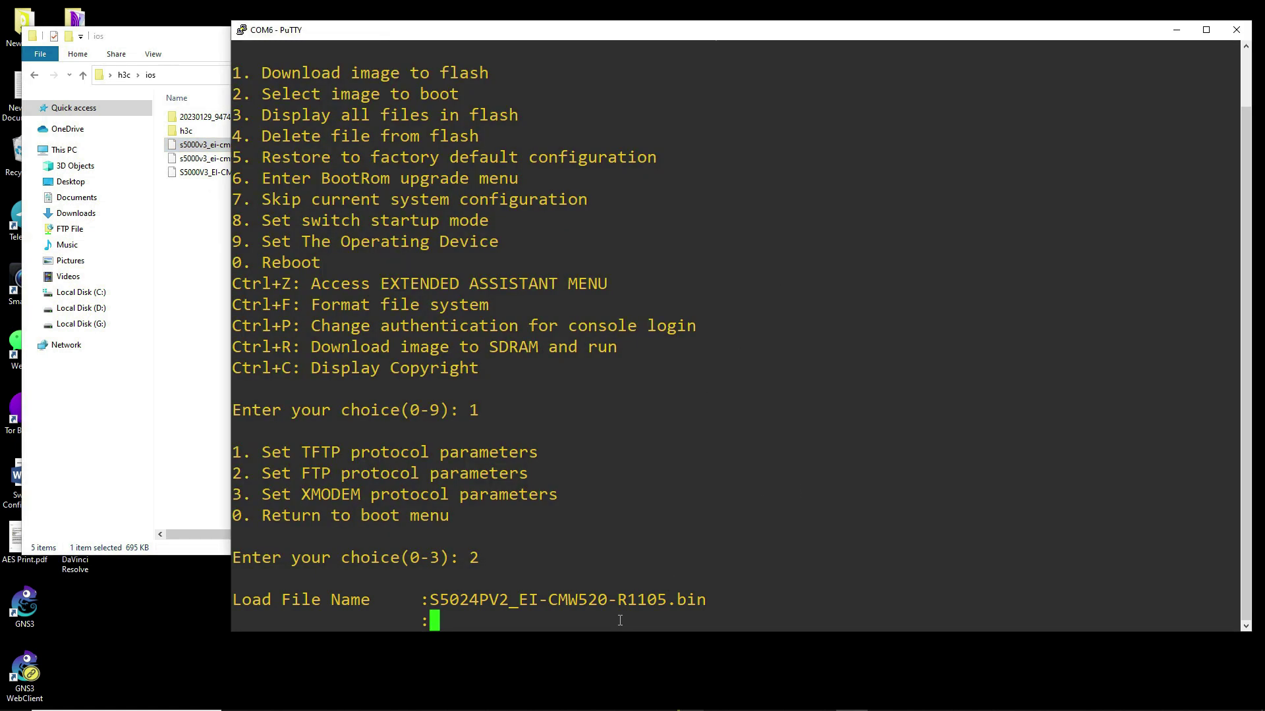
Paste the freeradius .bin load file name, then keep server IP 192.168.1.66 after checking ipconfig
right_click(453, 620)
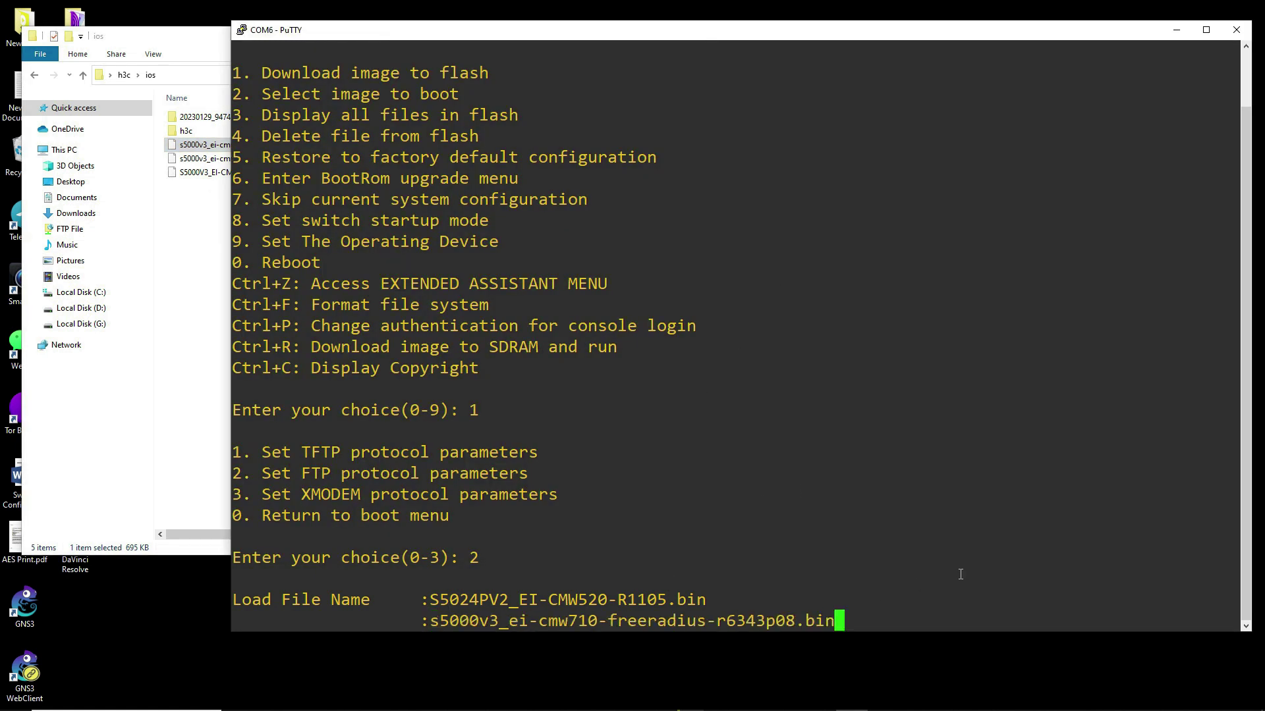
key("Return")
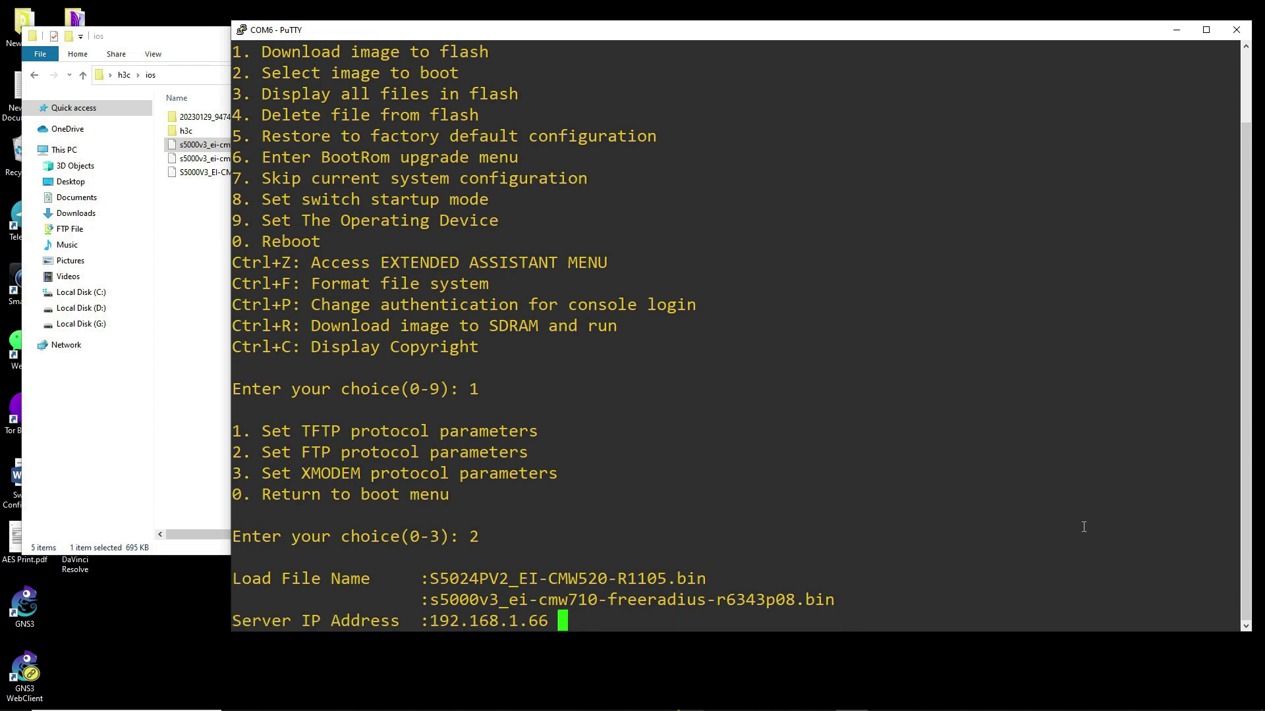
left_click_drag(429, 620, 546, 625)
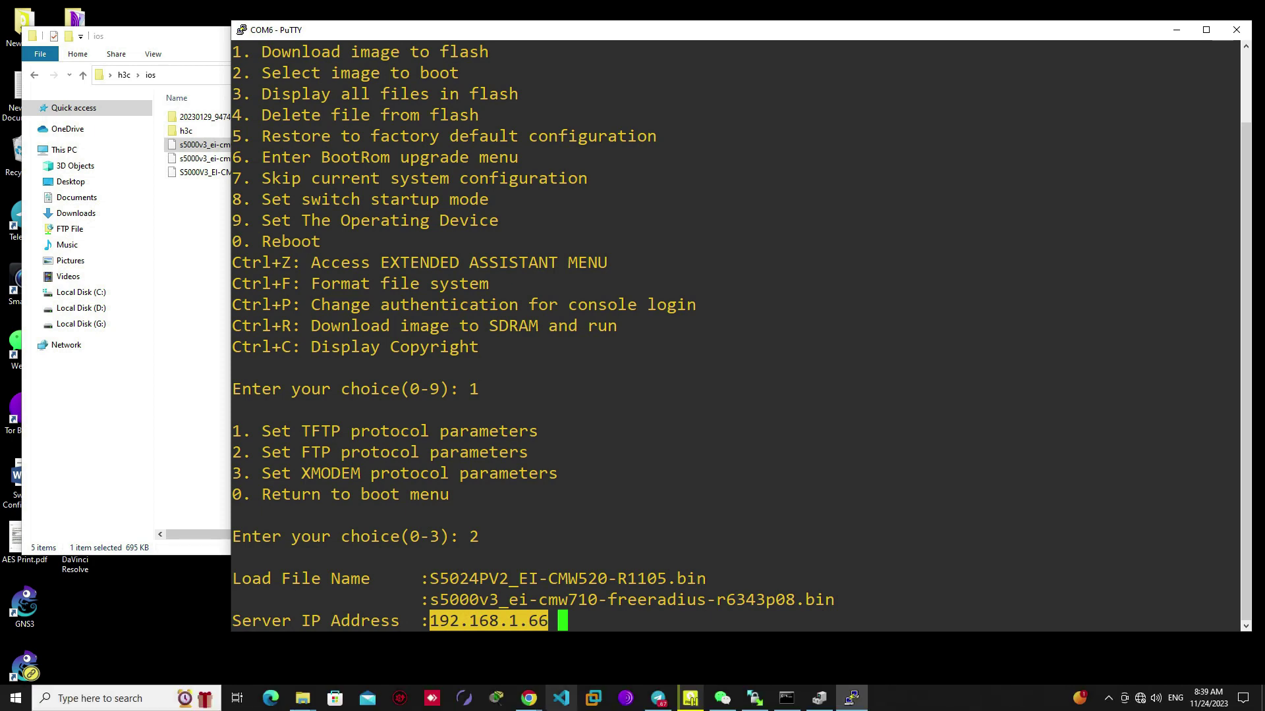
left_click(786, 698)
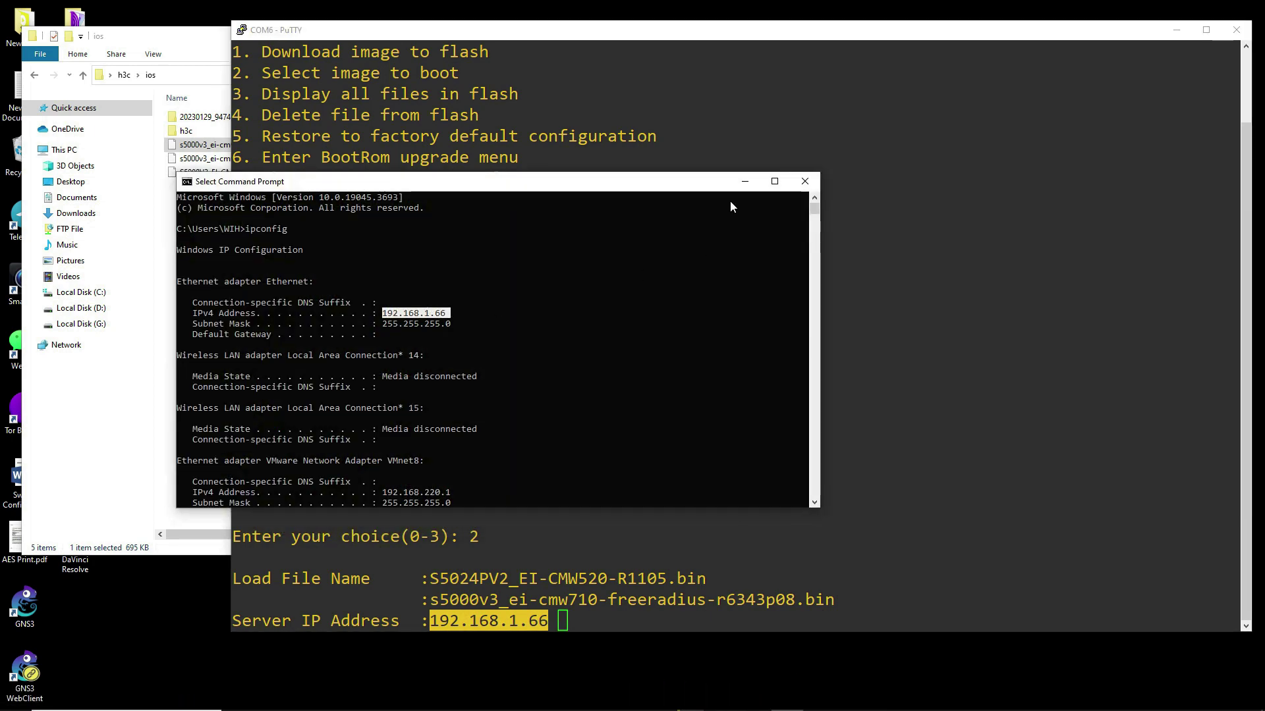
left_click(611, 559)
left_click(568, 617)
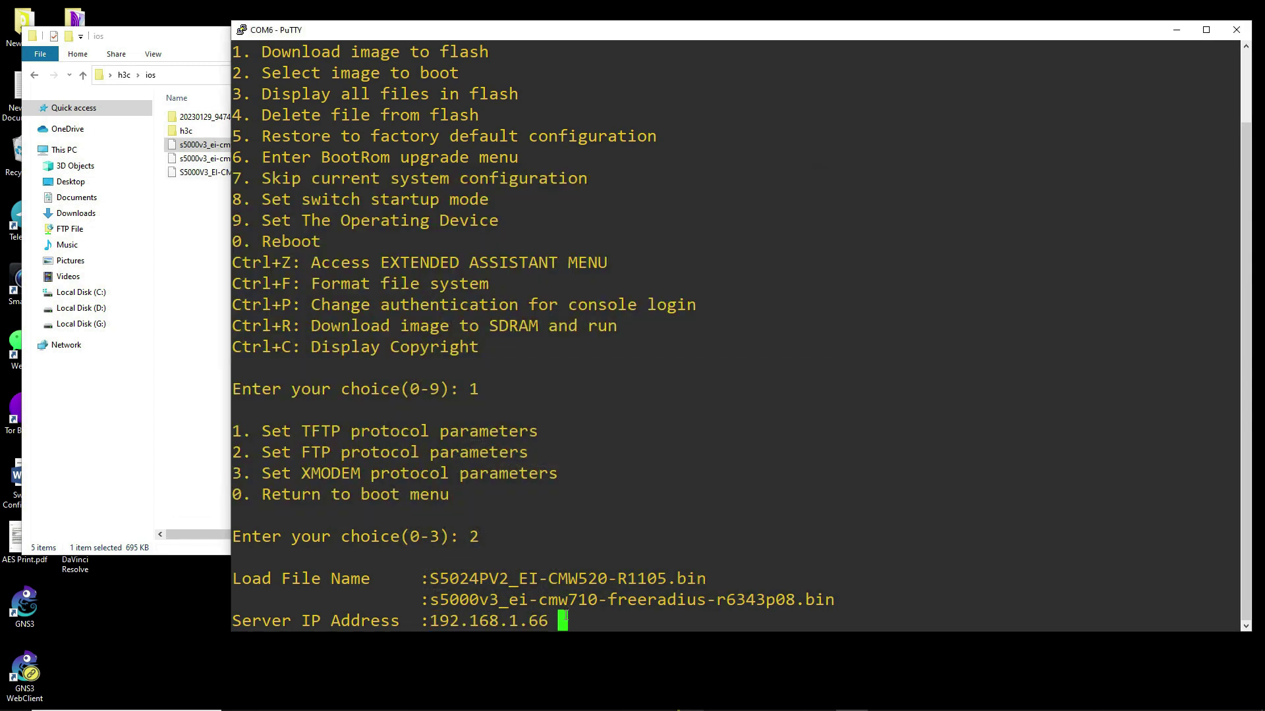
key("Return")
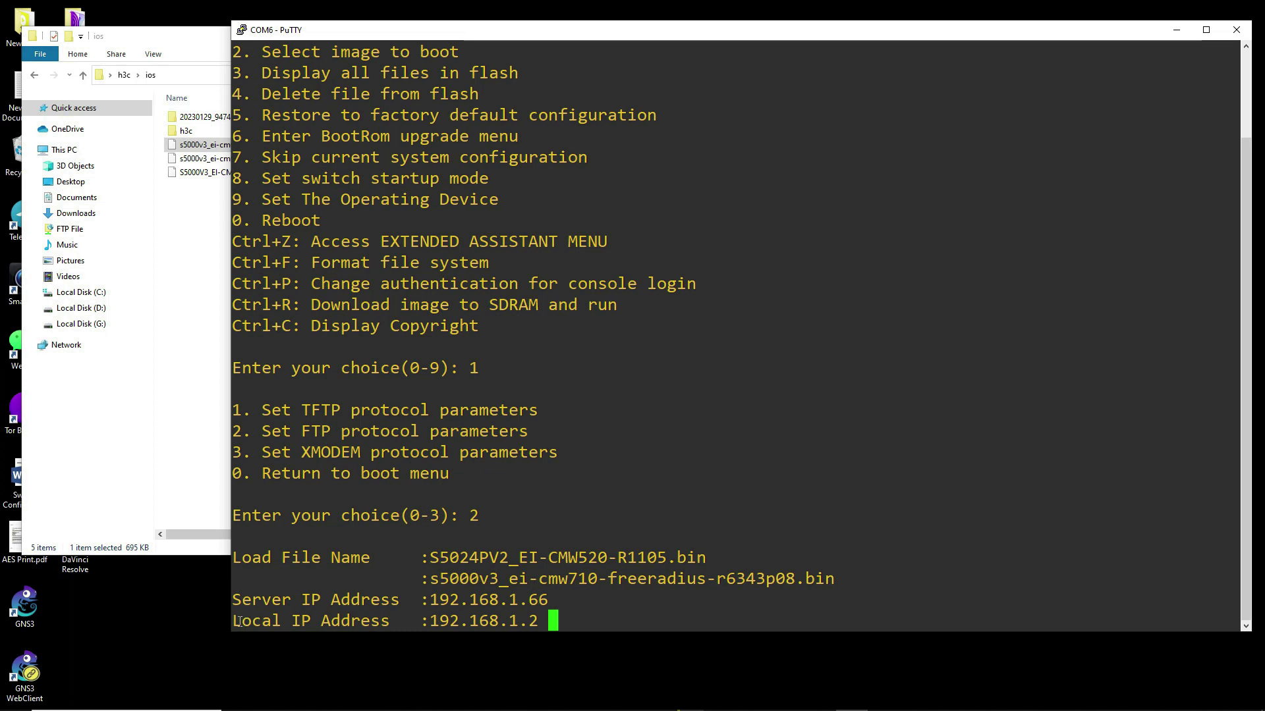
Accept local IP 192.168.1.2, subnet mask 225.255.255.0 and gateway 192.168.1.66
left_click_drag(235, 620, 390, 620)
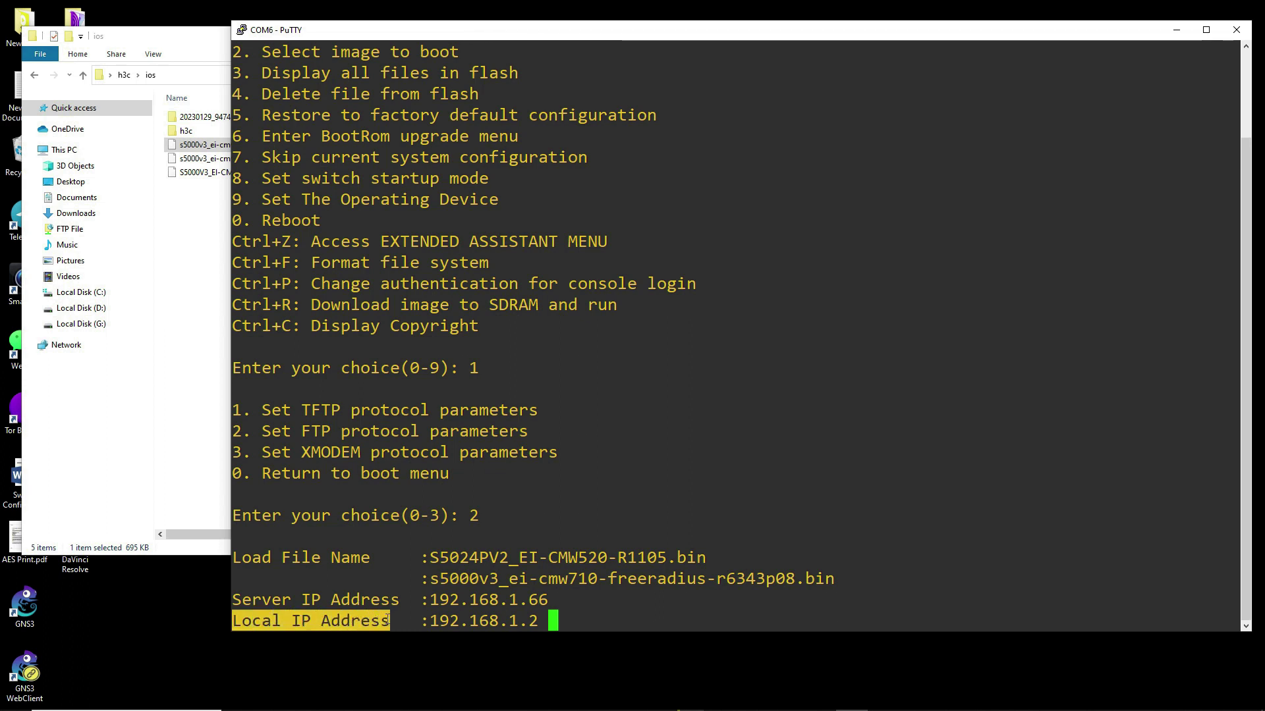
left_click(590, 620)
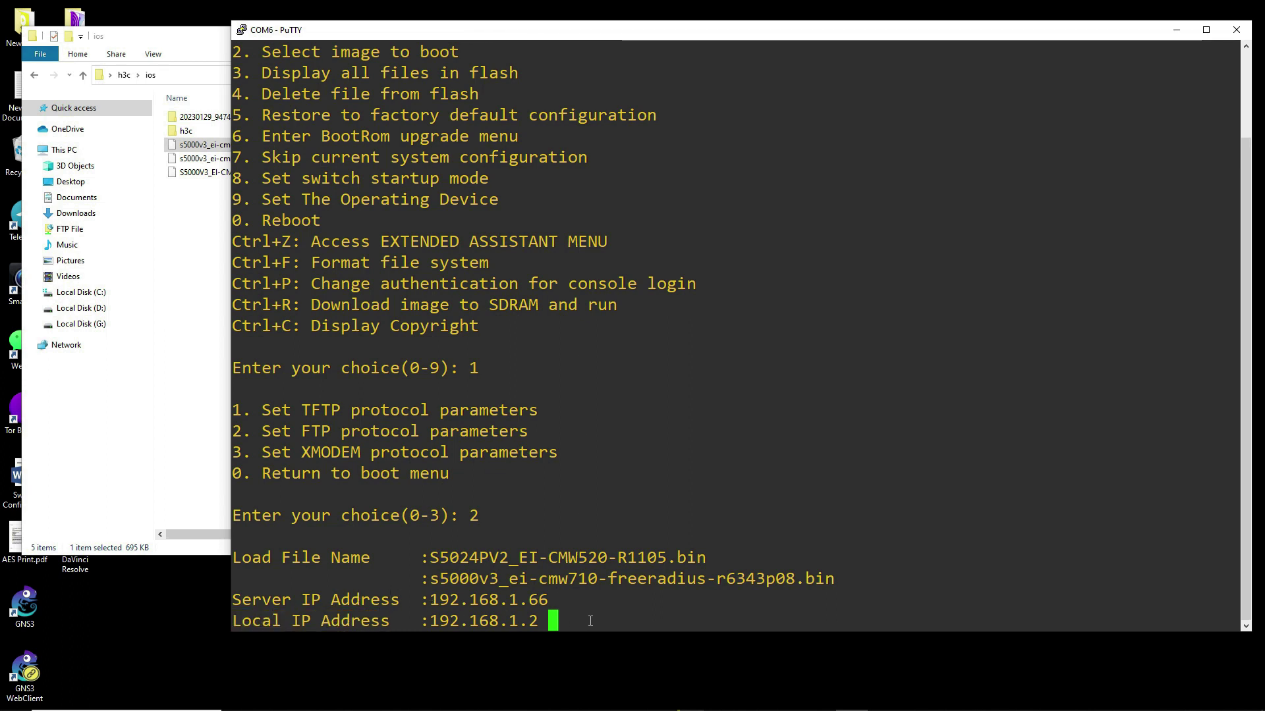
key("Return")
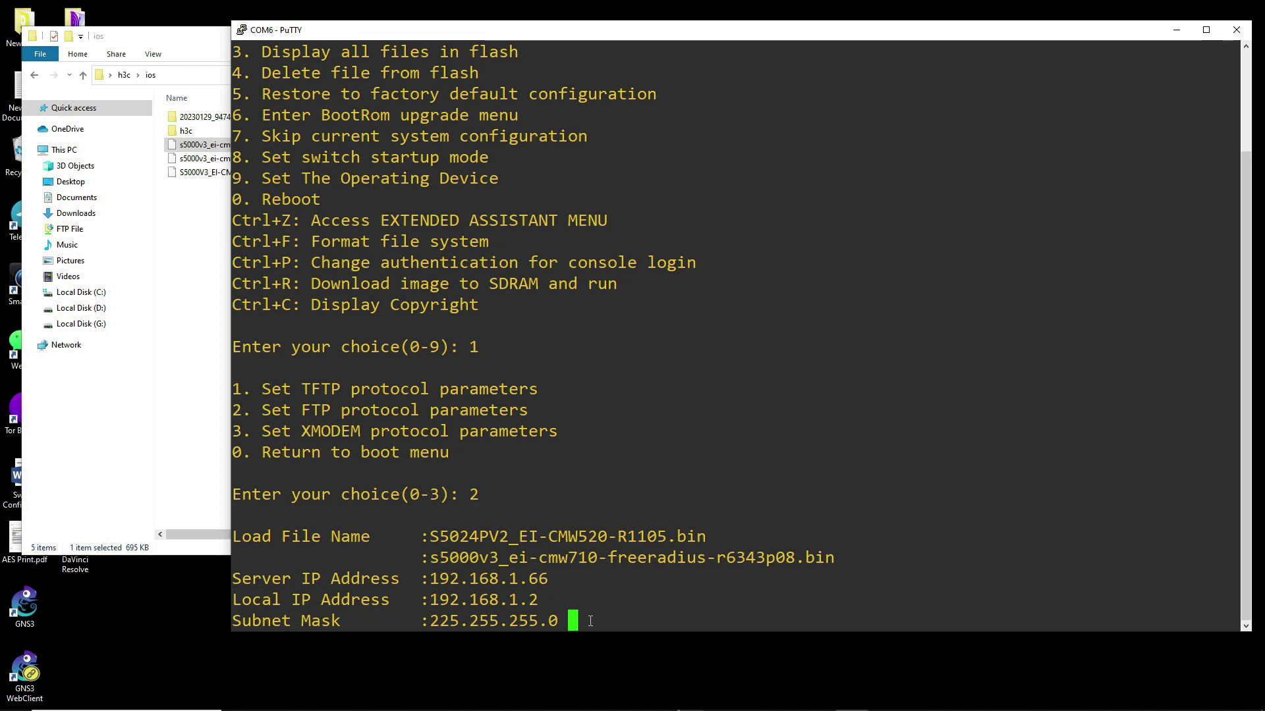
key("Return")
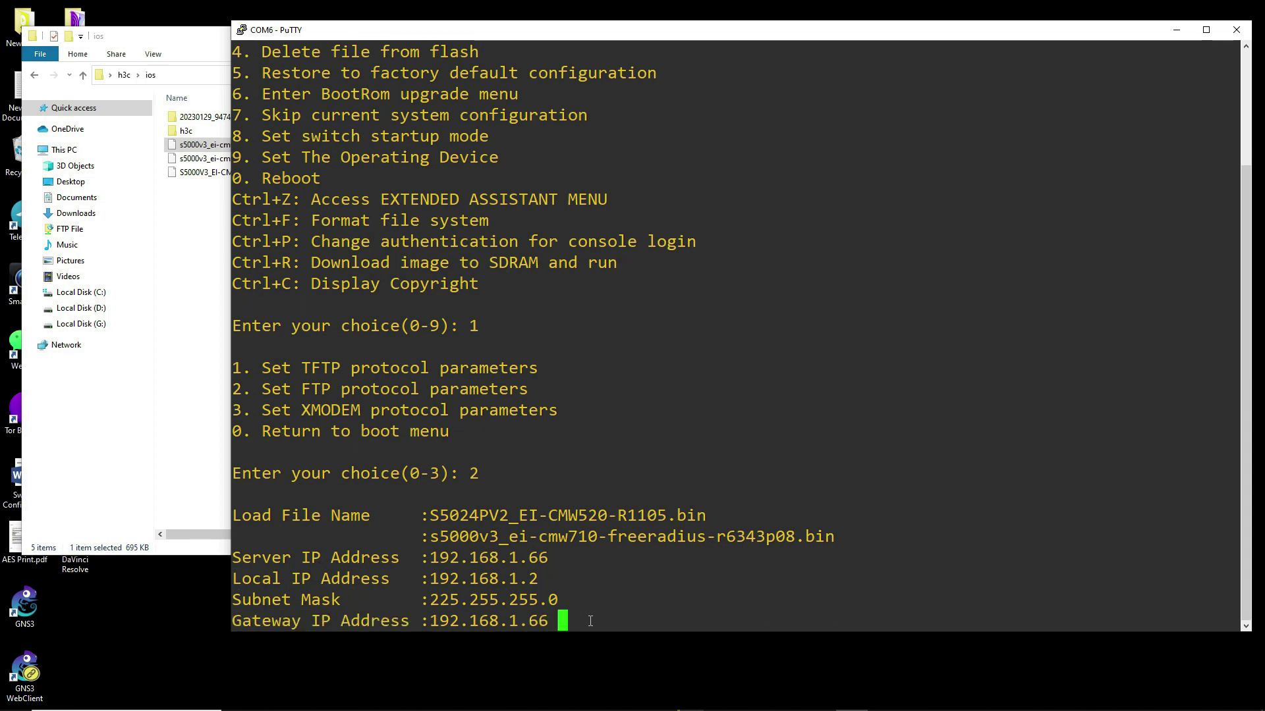
key("Return")
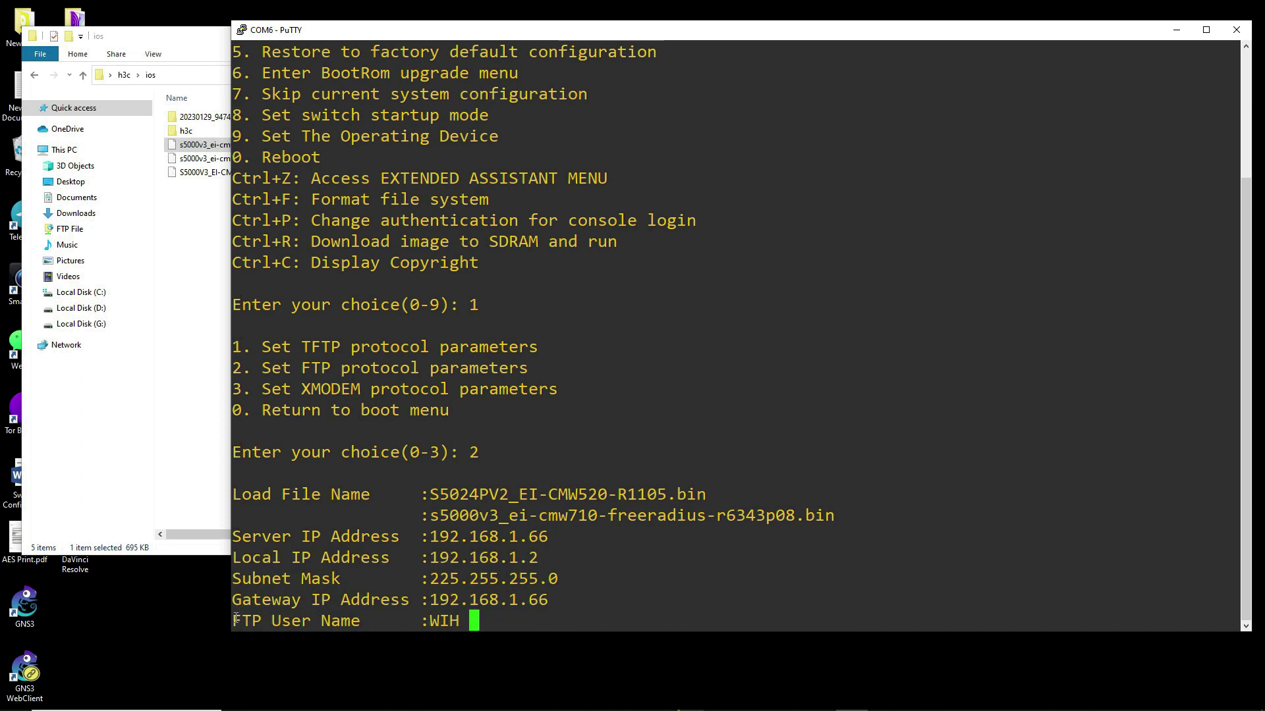
Keep the existing FTP user name and enter the FTP password
left_click_drag(237, 619, 409, 621)
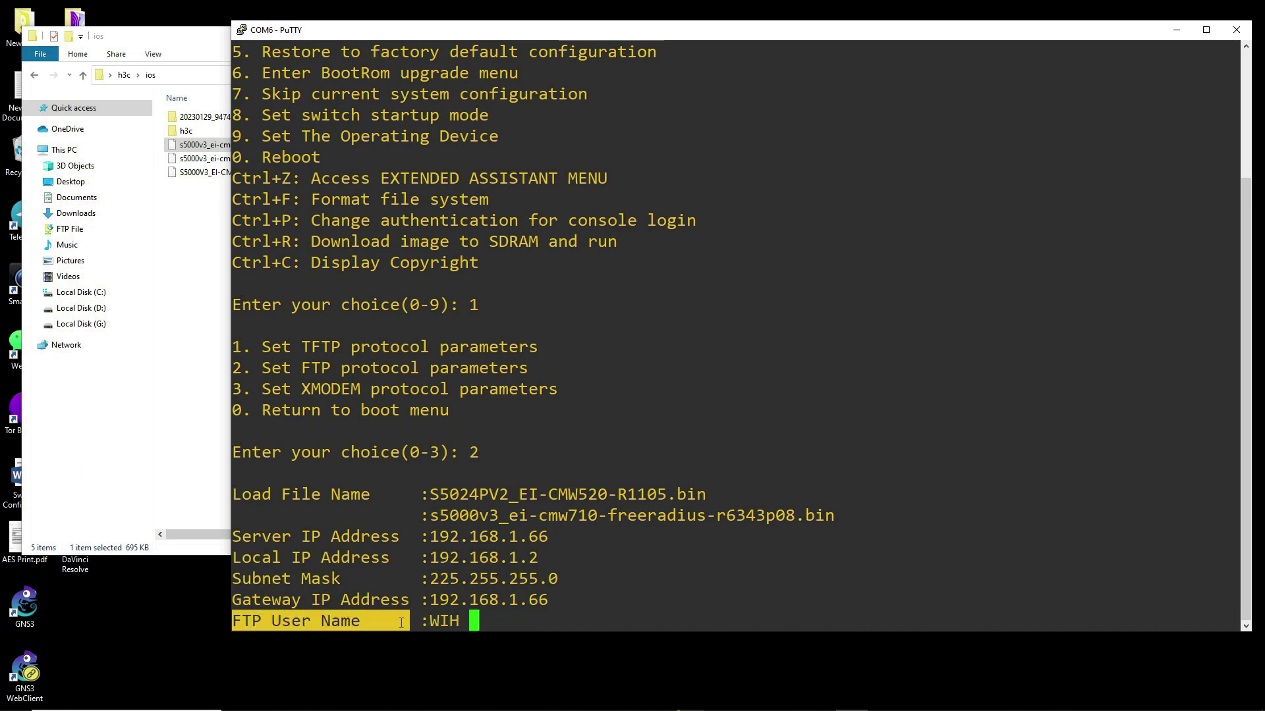
left_click(472, 622)
key("Return")
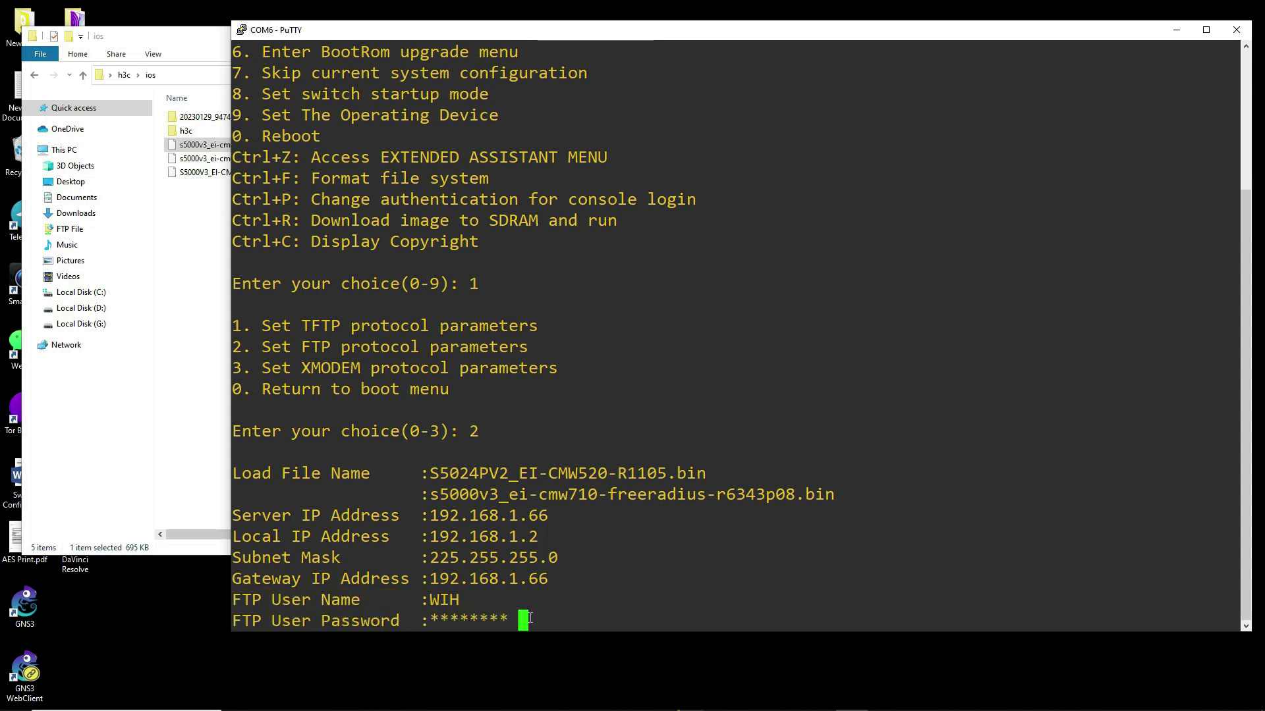
type("*****")
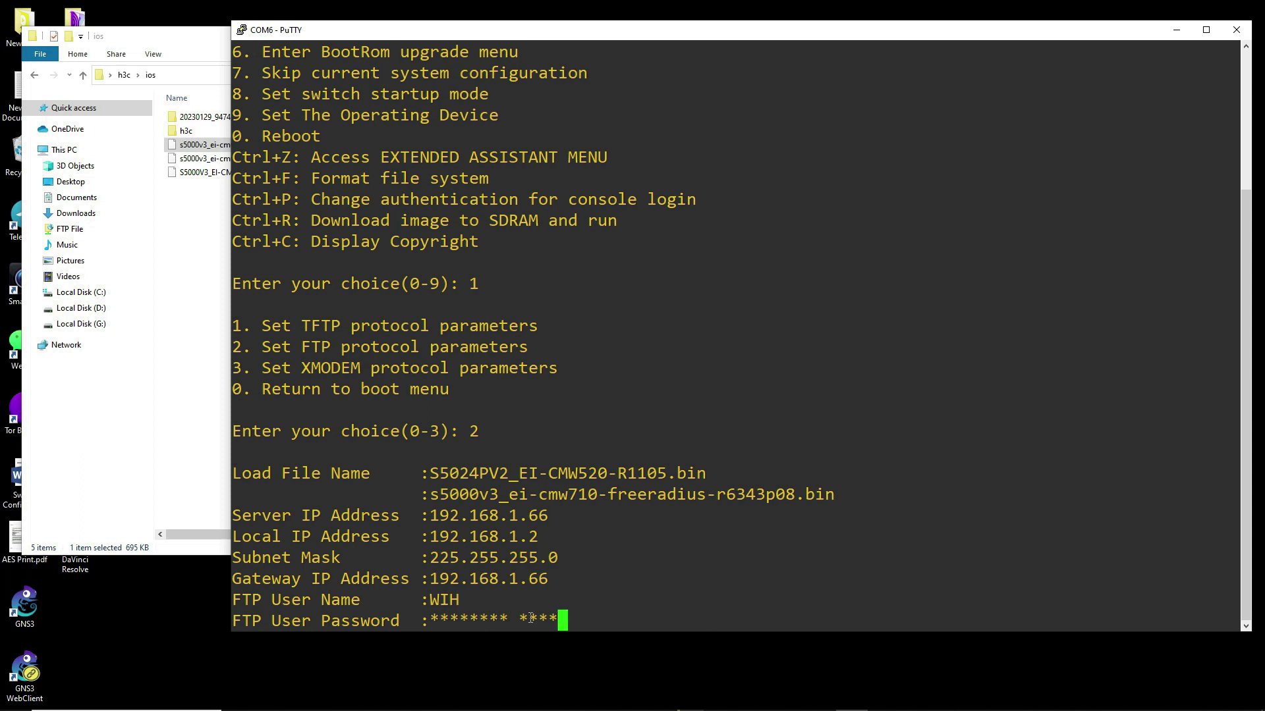
type("***")
key("Return")
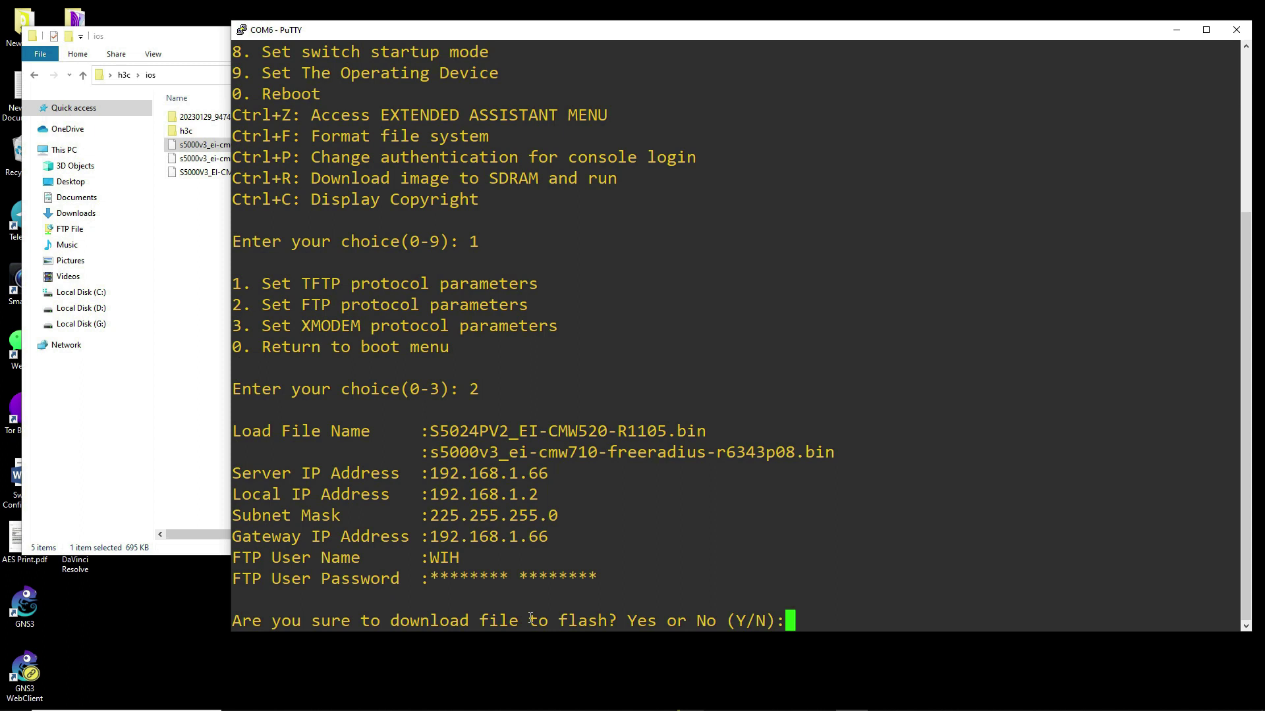
Confirm the flash download with Y, then move the console aside once it reports Failed
type("Y")
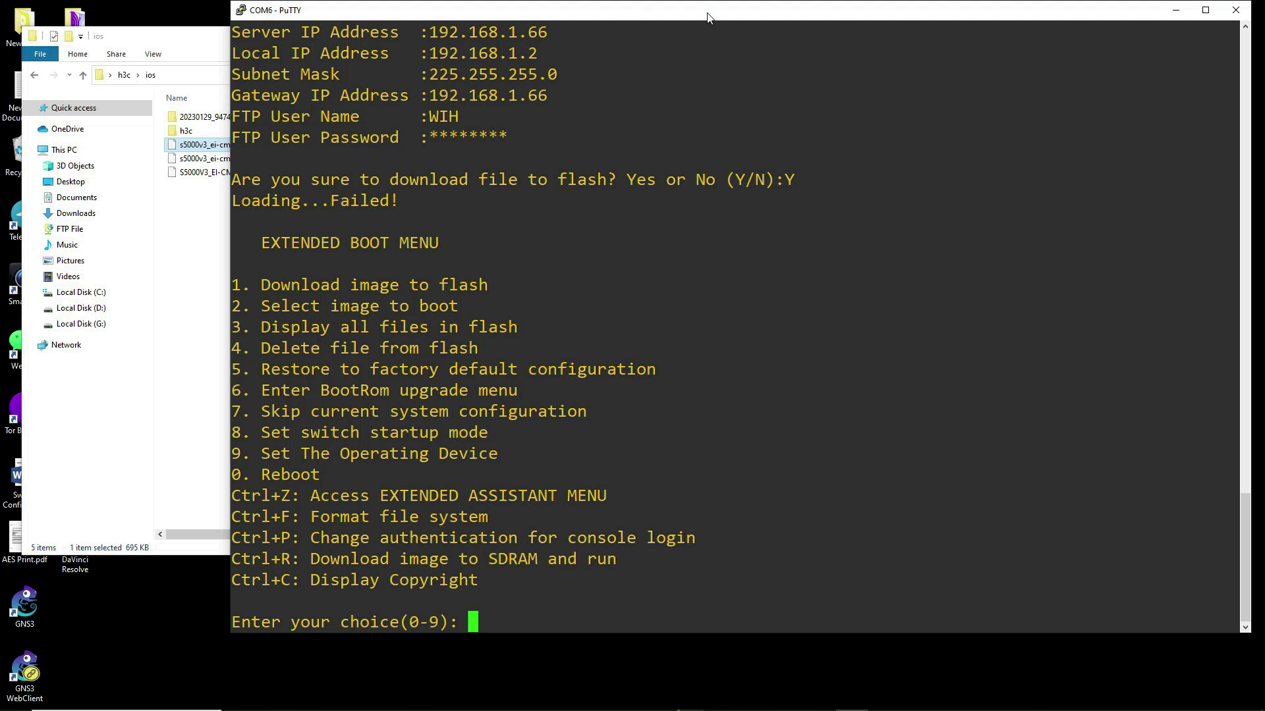
left_click_drag(708, 16, 586, 88)
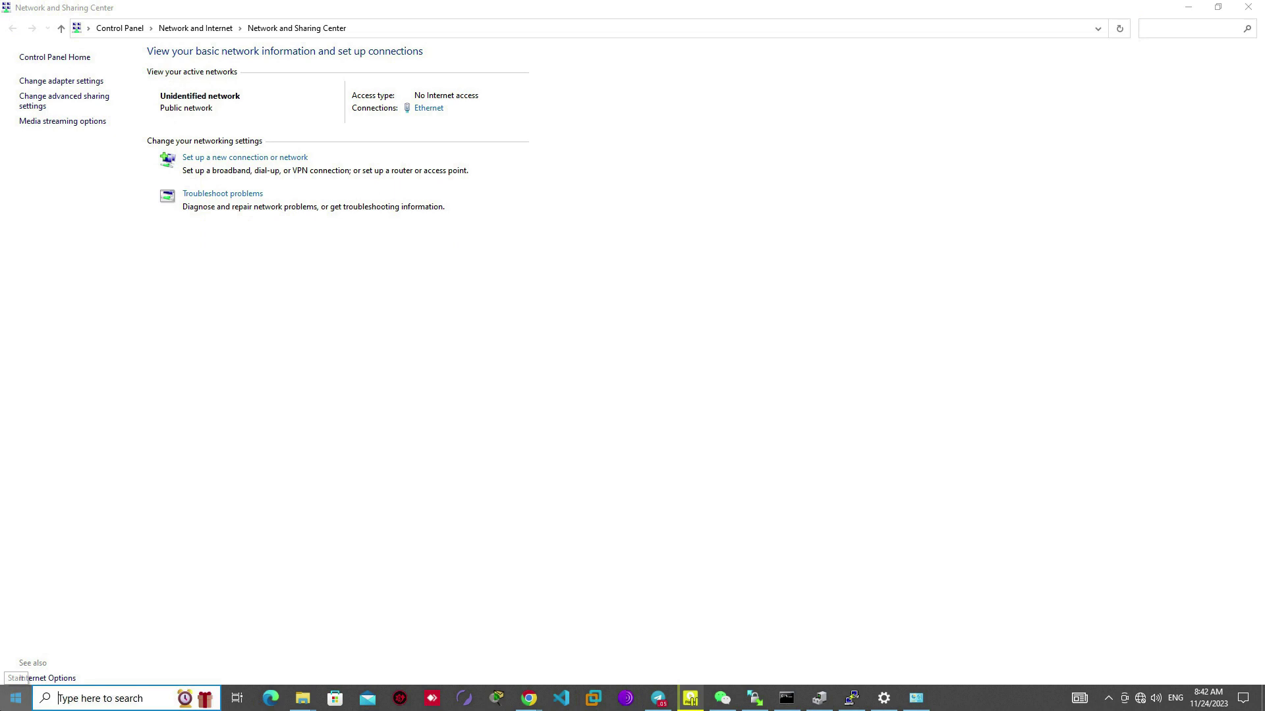
key("super")
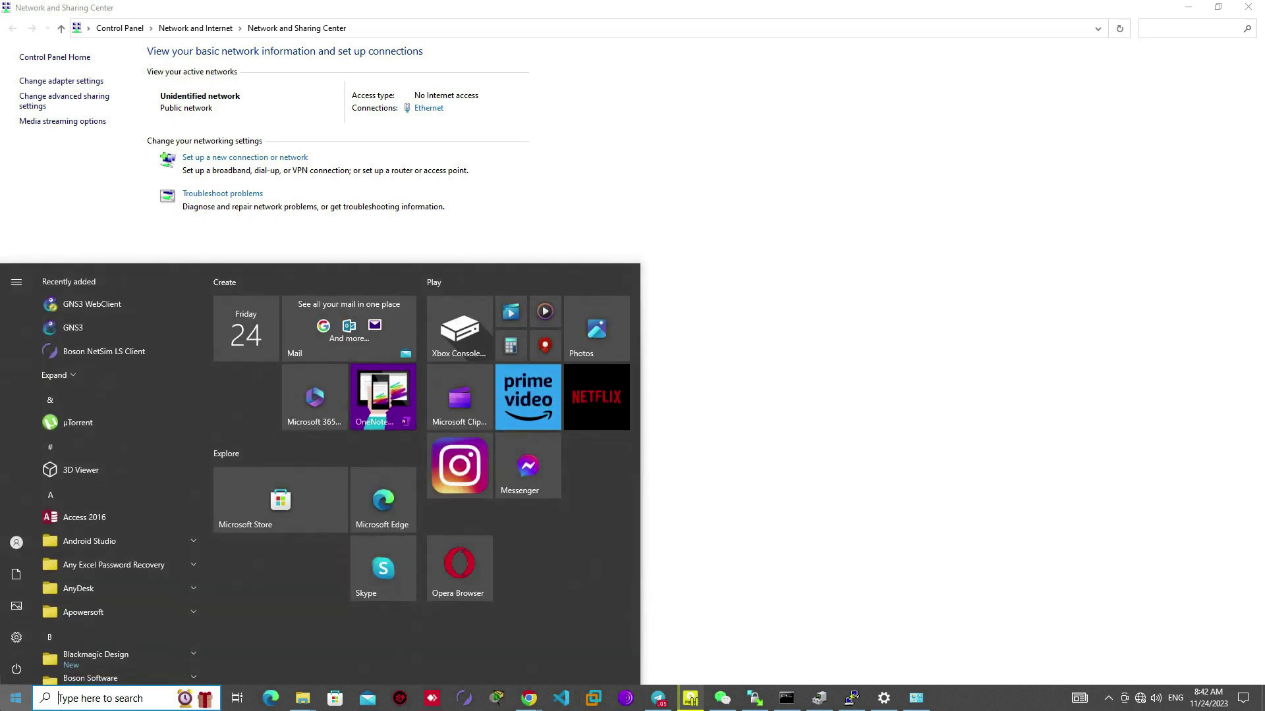
Turn Windows Defender Firewall off for private and public networks, then close the firewall and network windows
type("window")
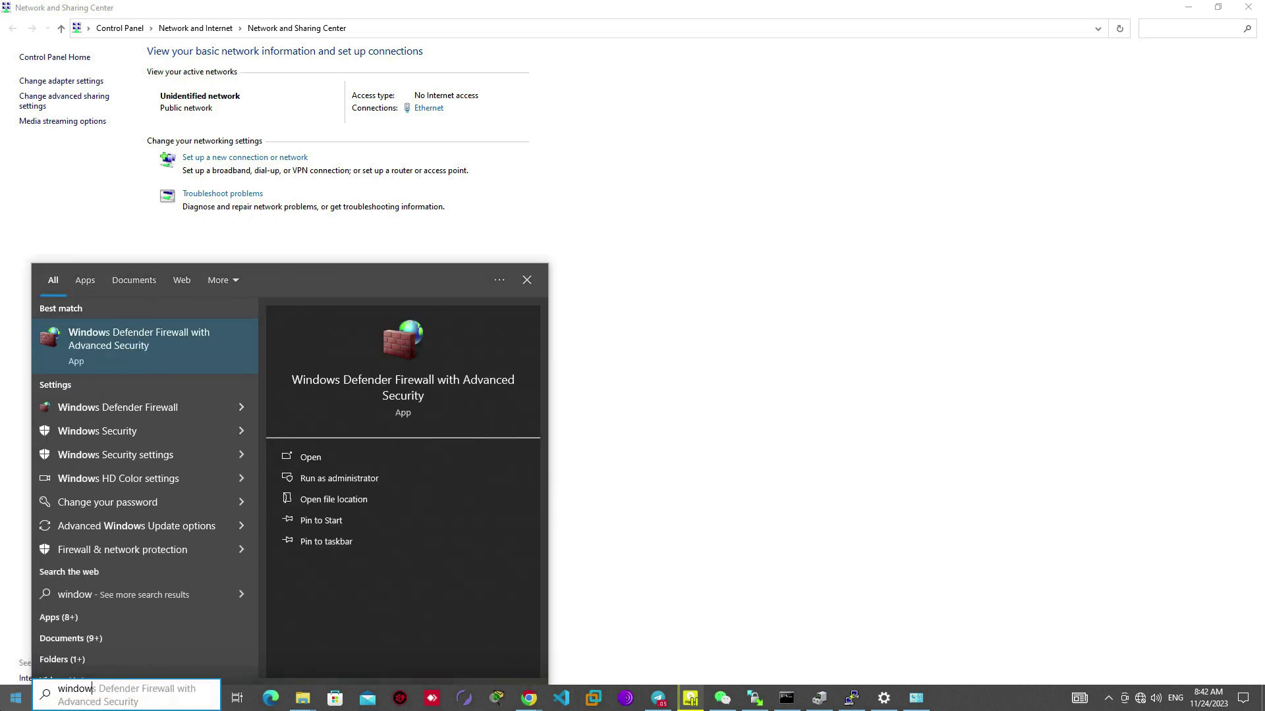
left_click(121, 407)
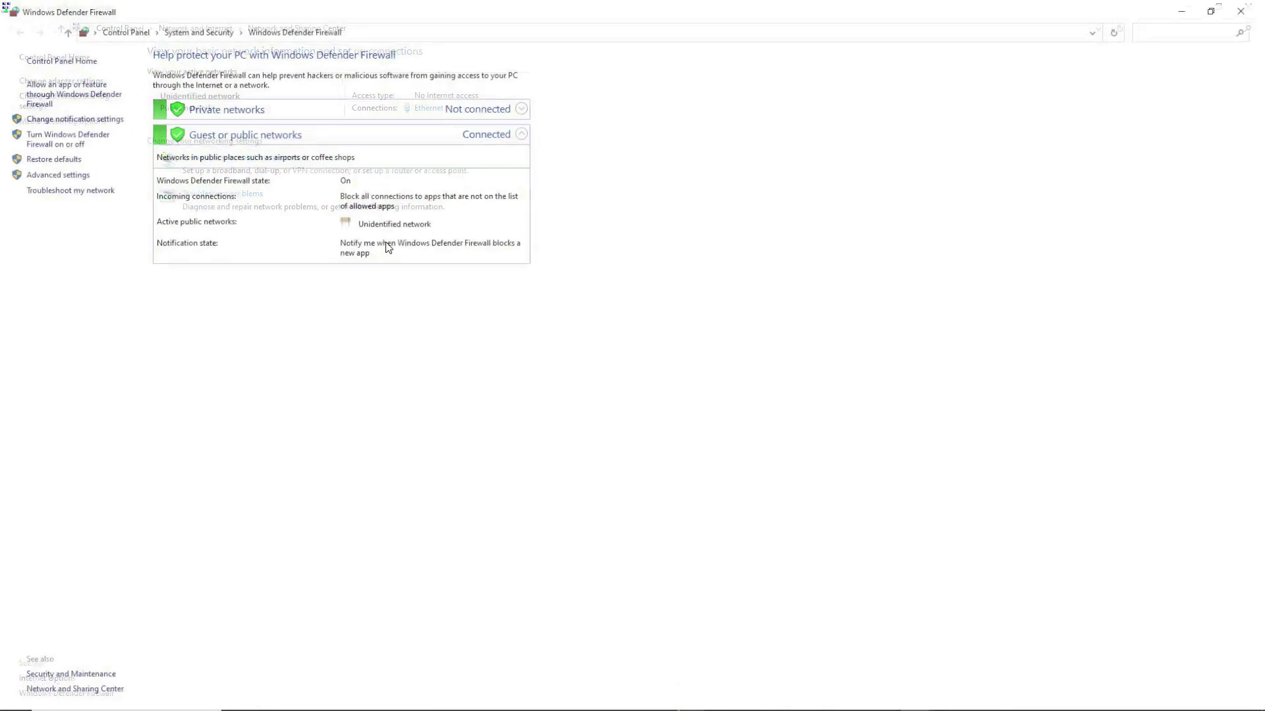
left_click(65, 140)
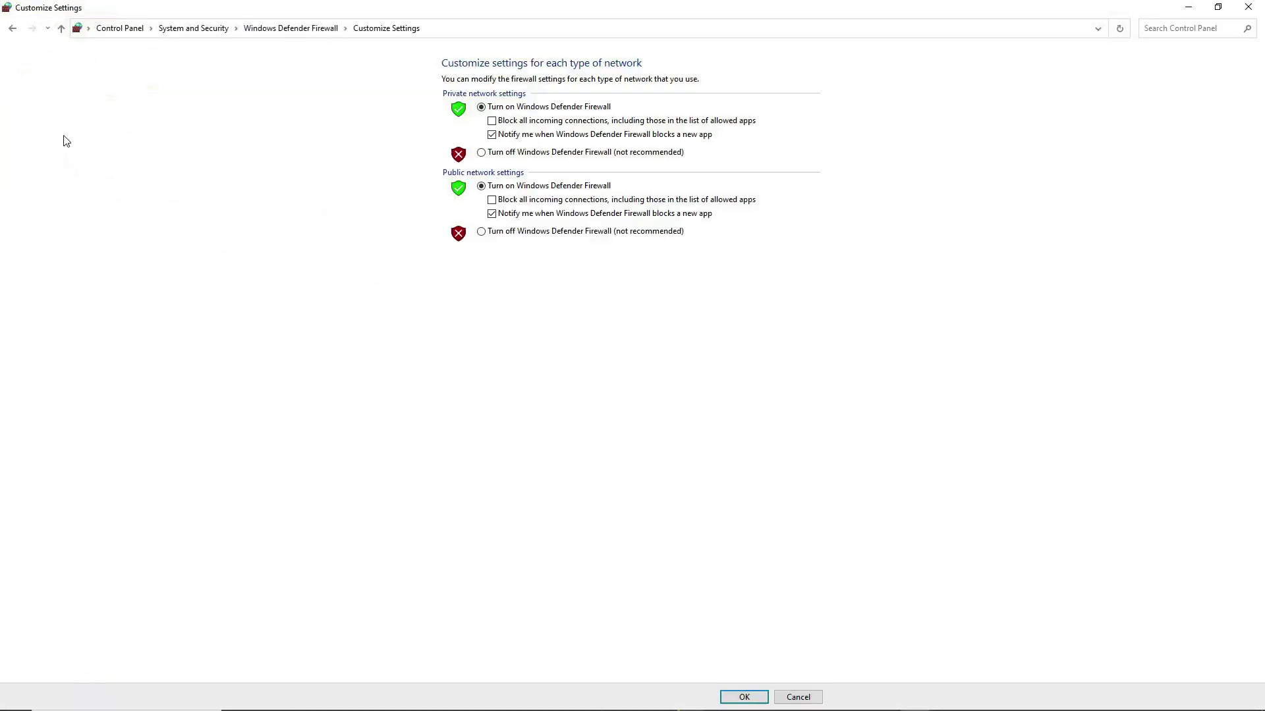
left_click(481, 153)
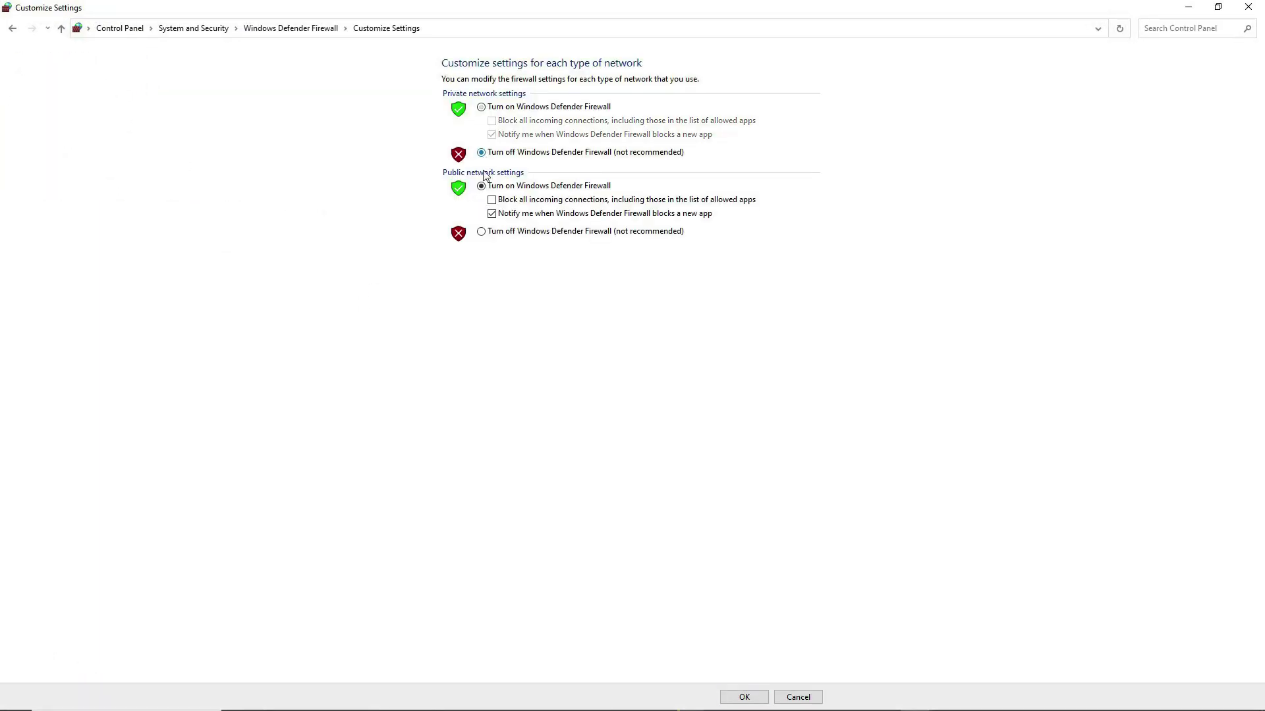
left_click(480, 232)
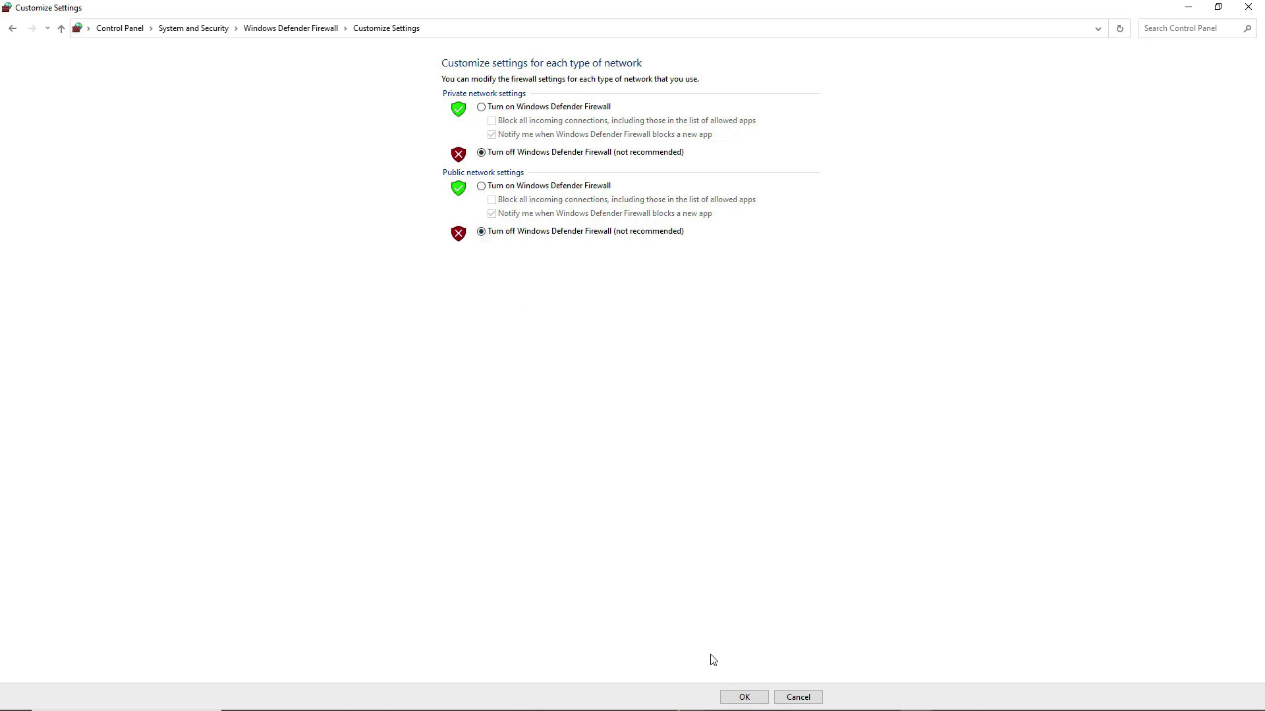
left_click(742, 697)
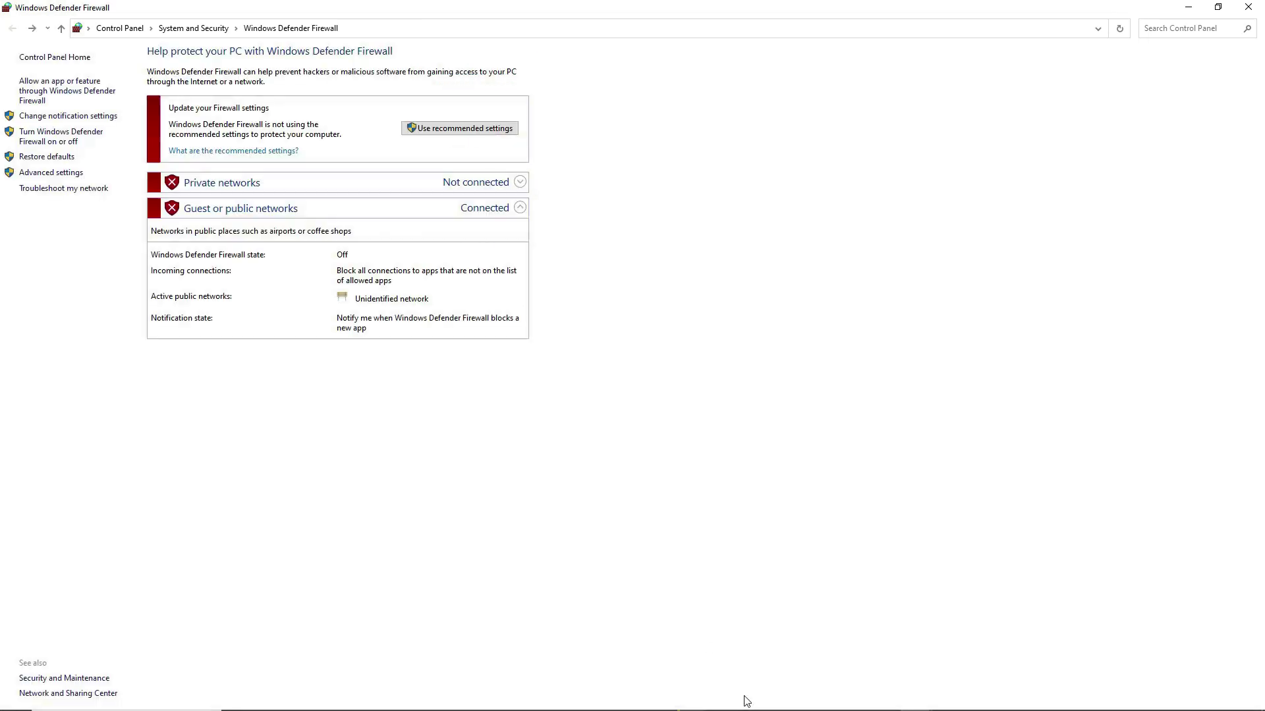
left_click(1188, 7)
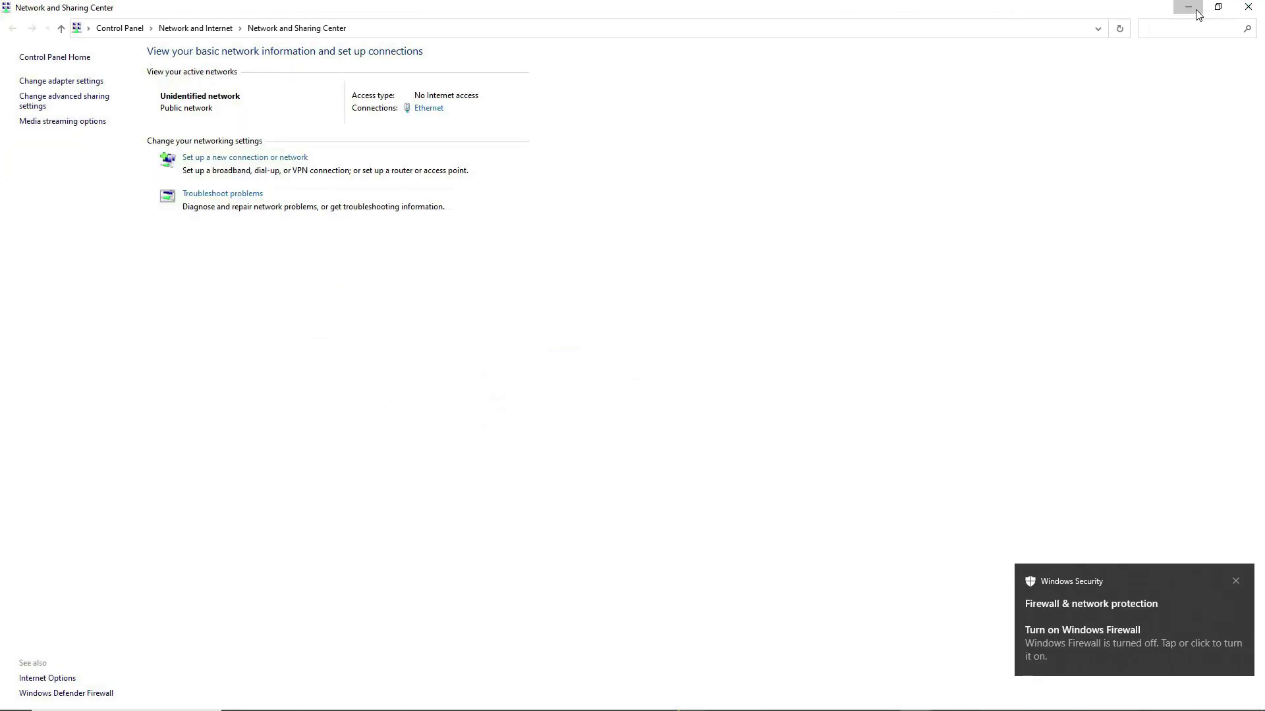
left_click(1188, 7)
Back in the switch console, choose option 1 and then 2 for FTP download
left_click(836, 296)
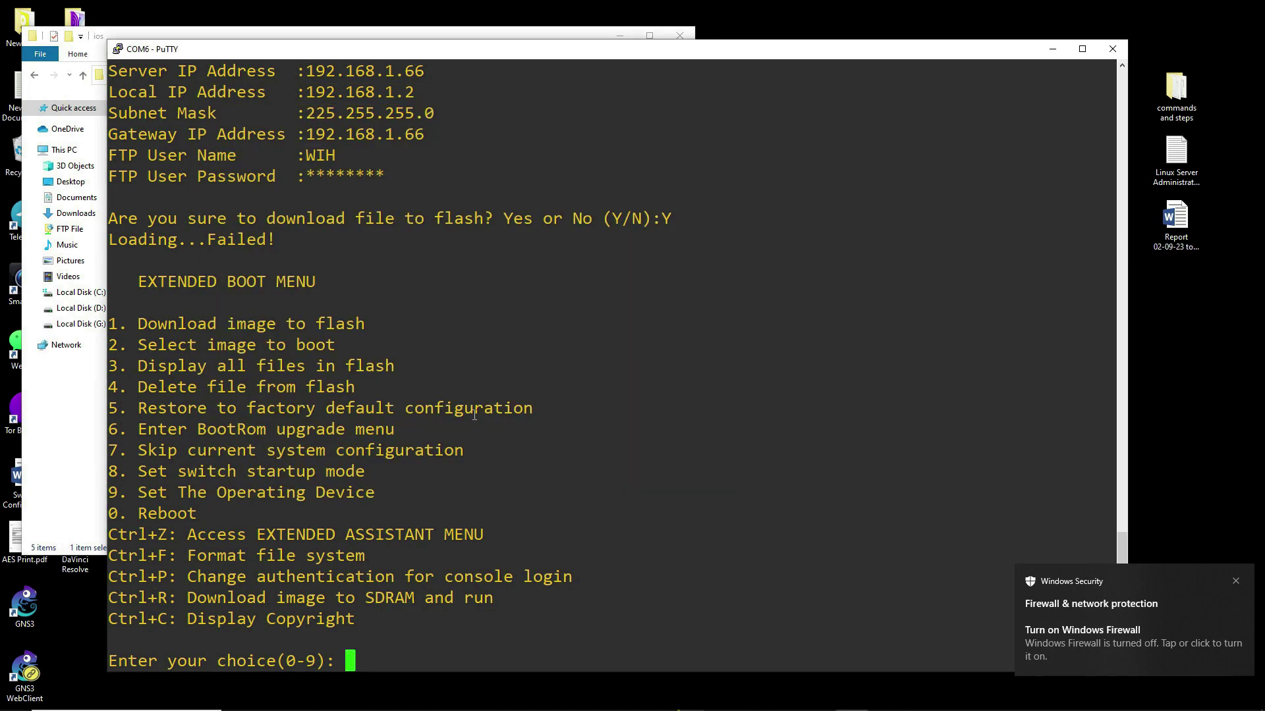
type("1")
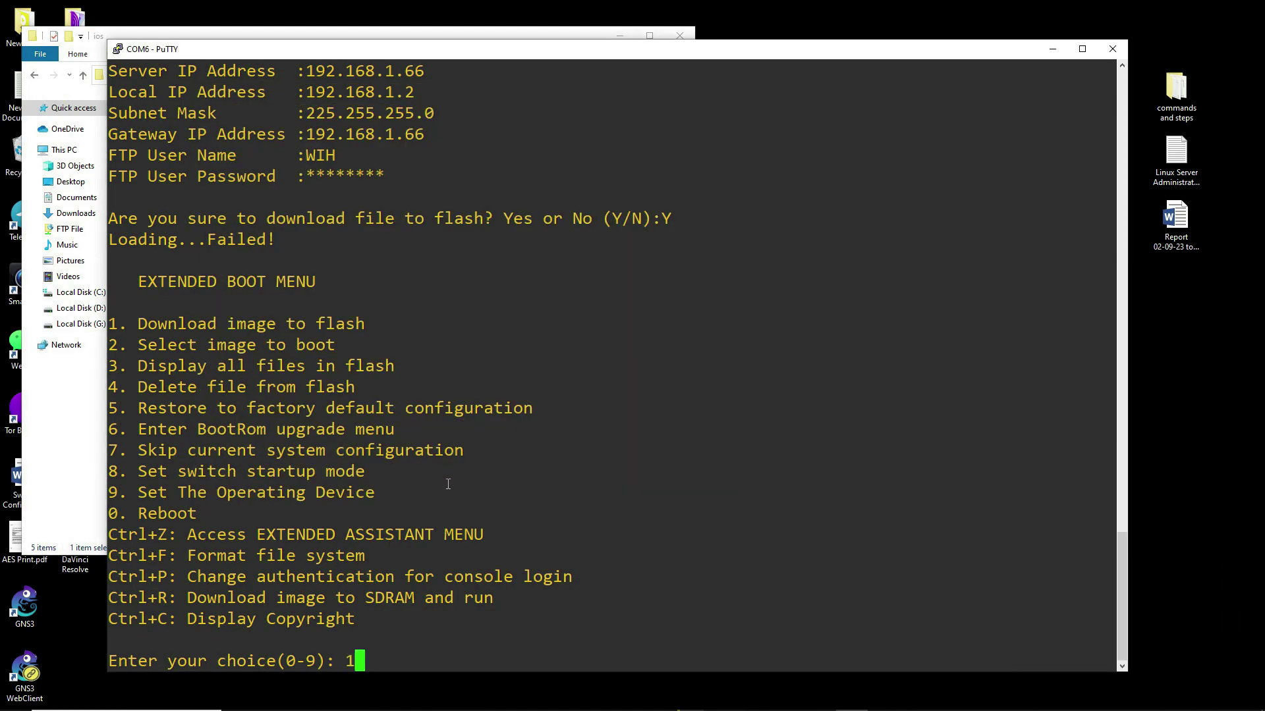
key("Return")
type("2")
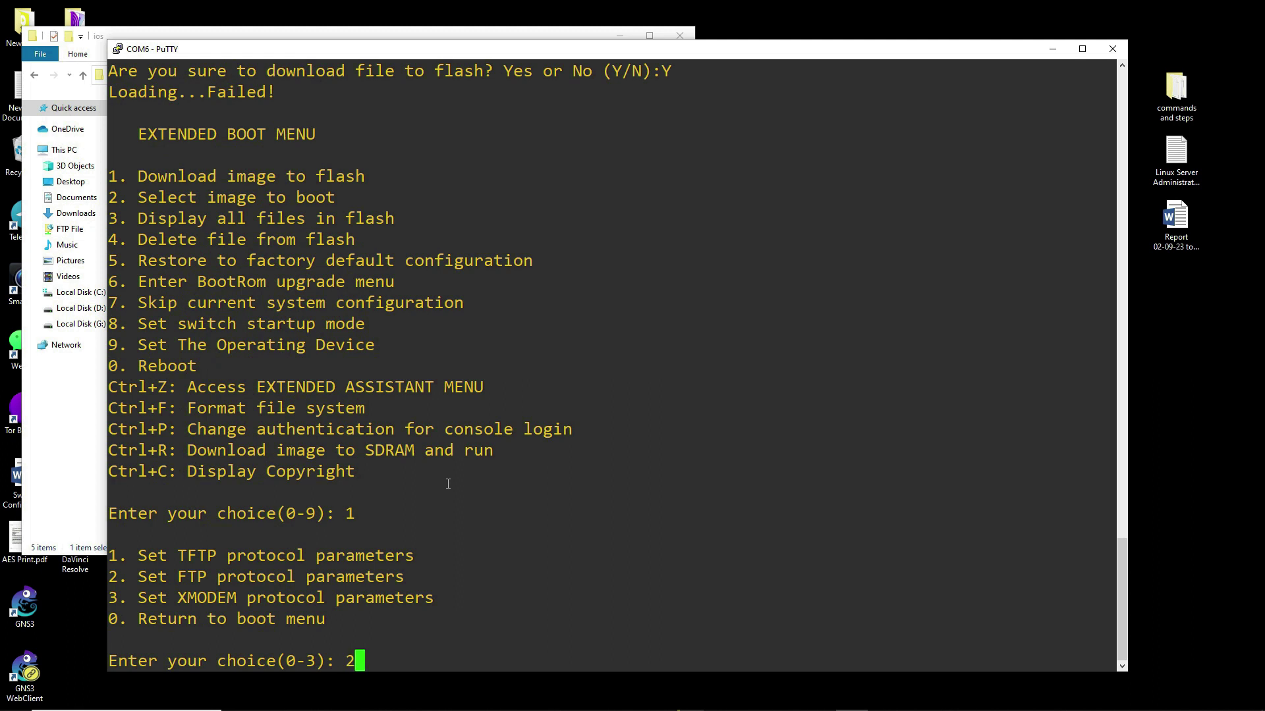
key("Return")
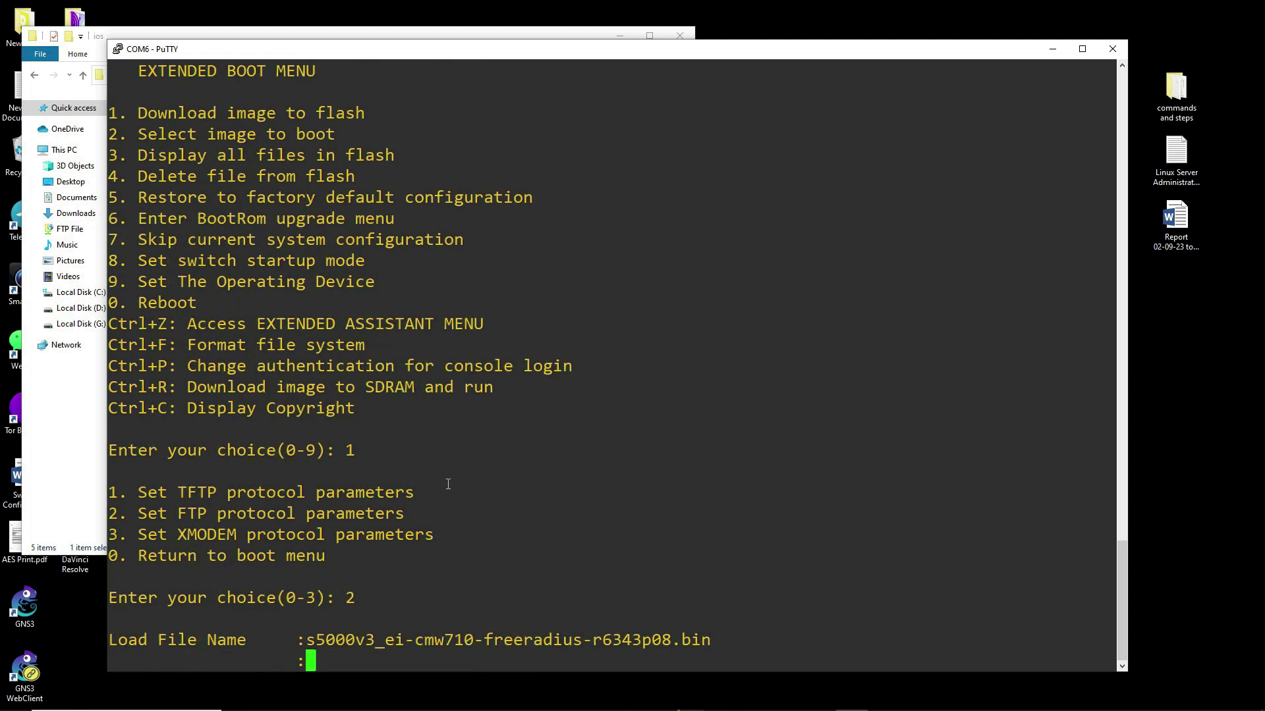
Keep all default FTP parameters, confirm with Y, and highlight the 'Something wrong with the file' result
key("Return")
key("Return")
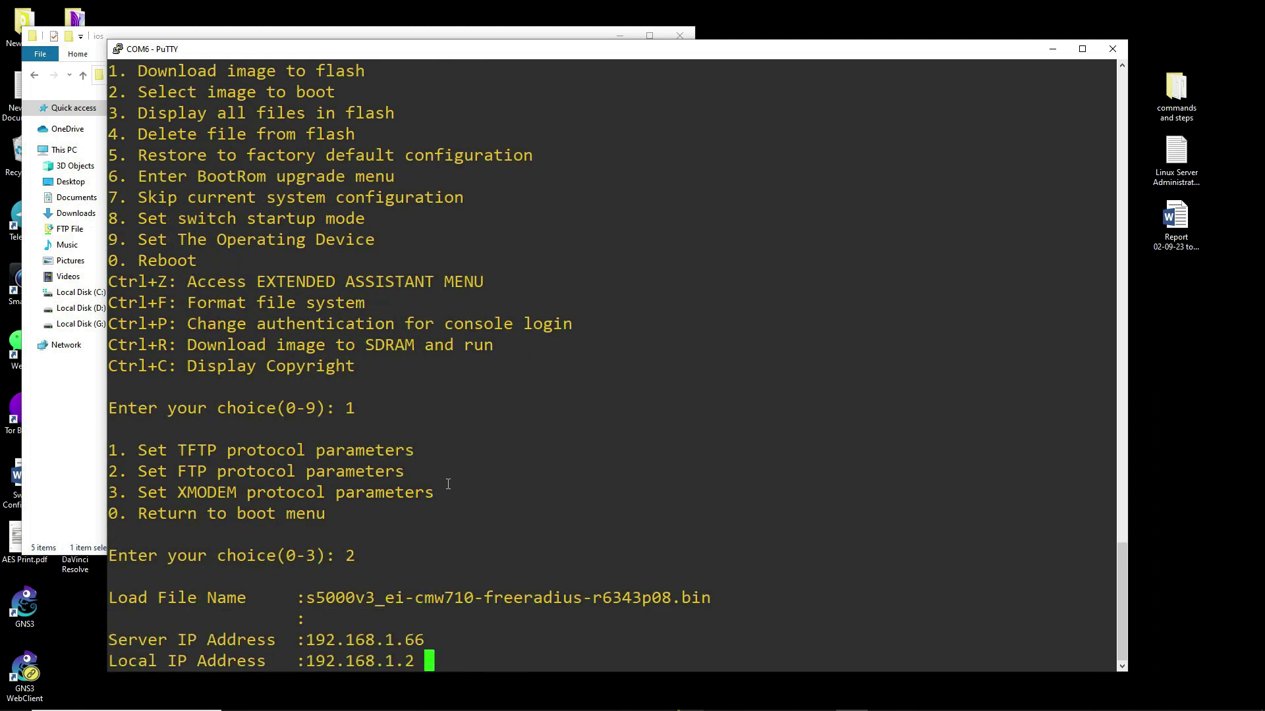
key("Return")
key("Return")
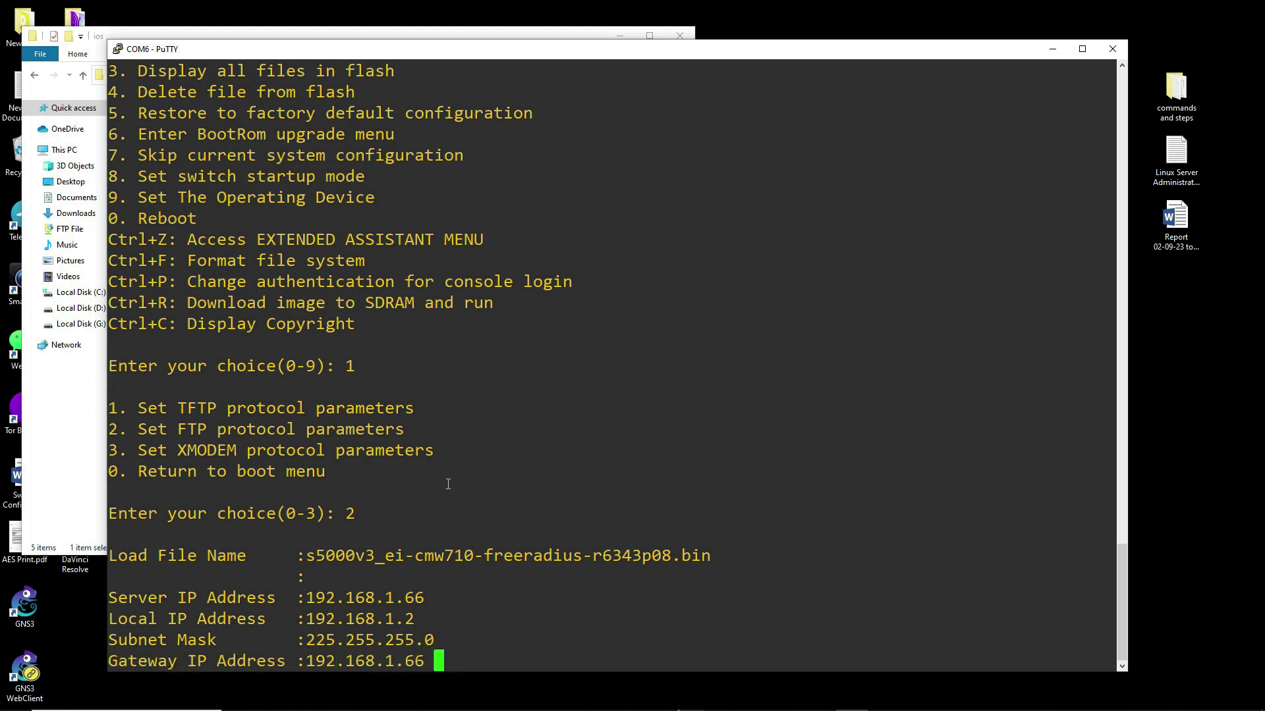
key("Return")
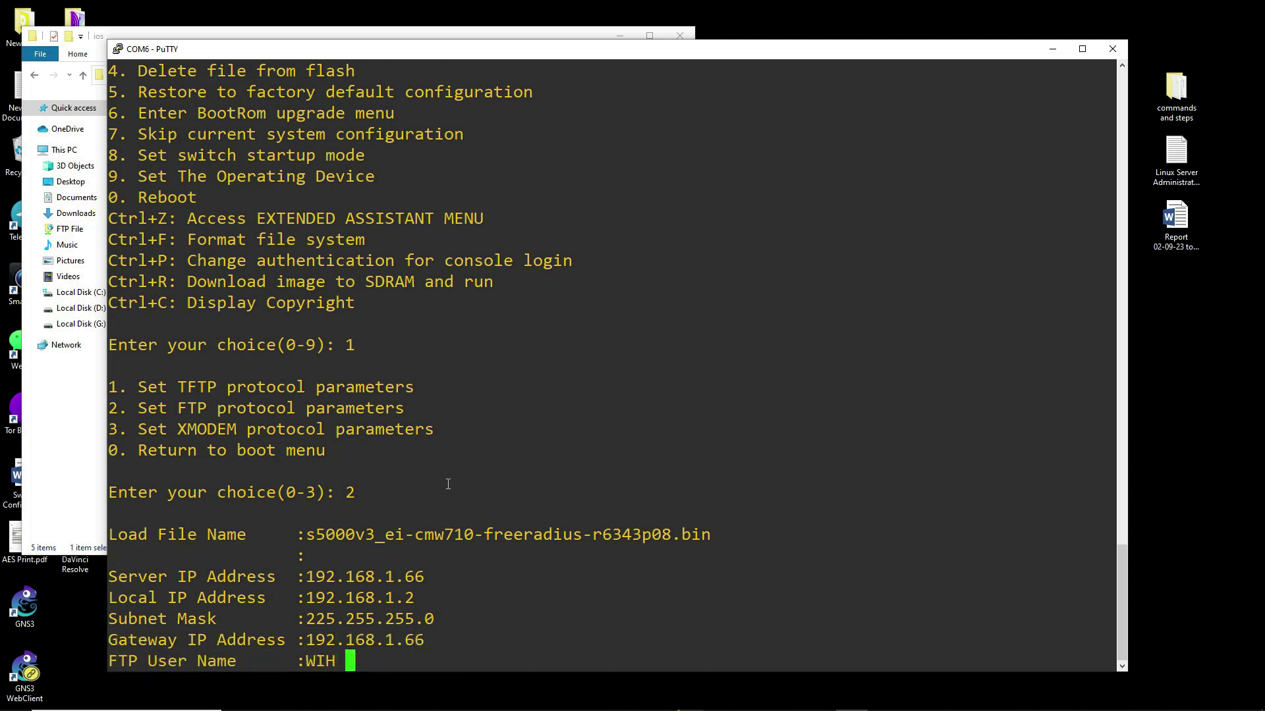
key("Return")
key("Return")
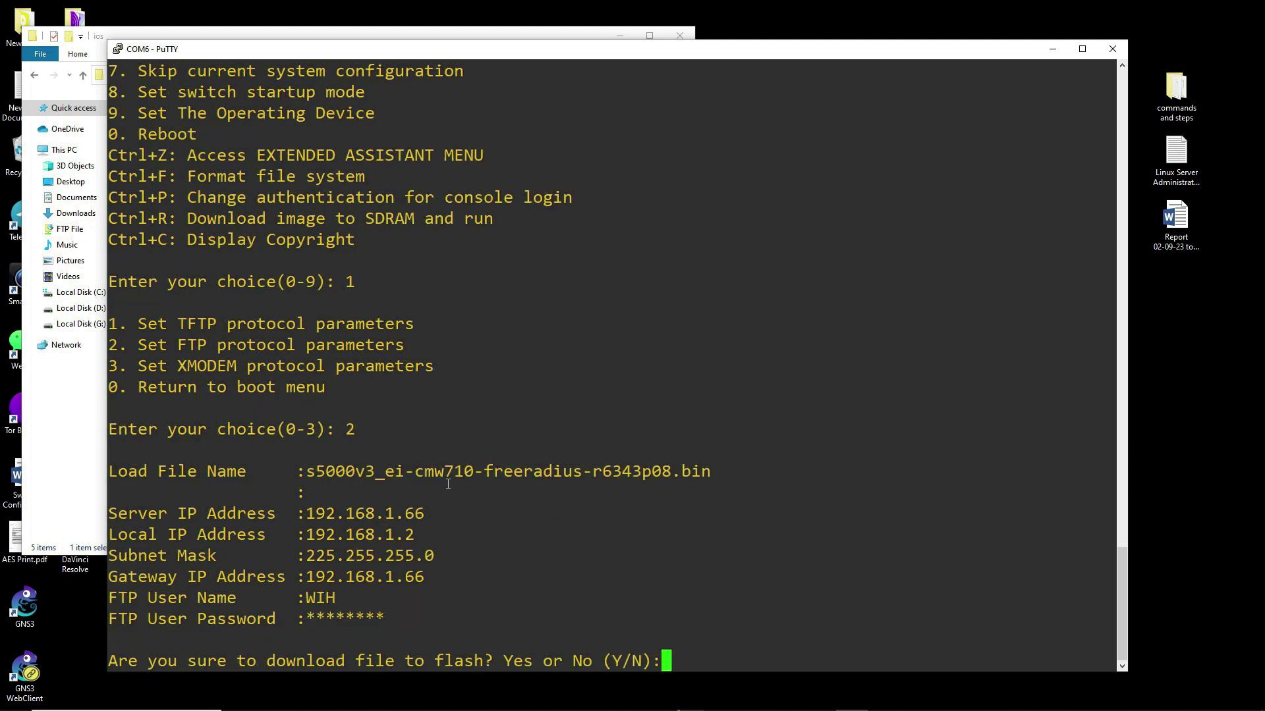
type("Y")
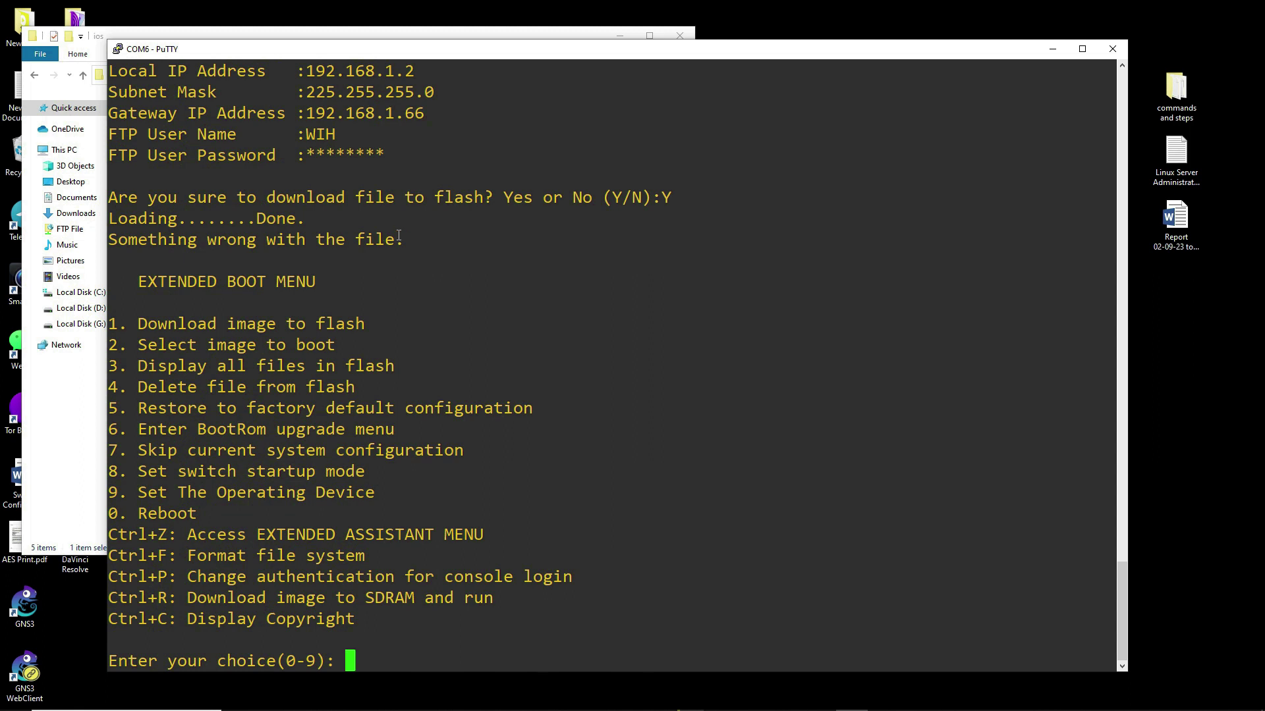
left_click_drag(414, 239, 109, 196)
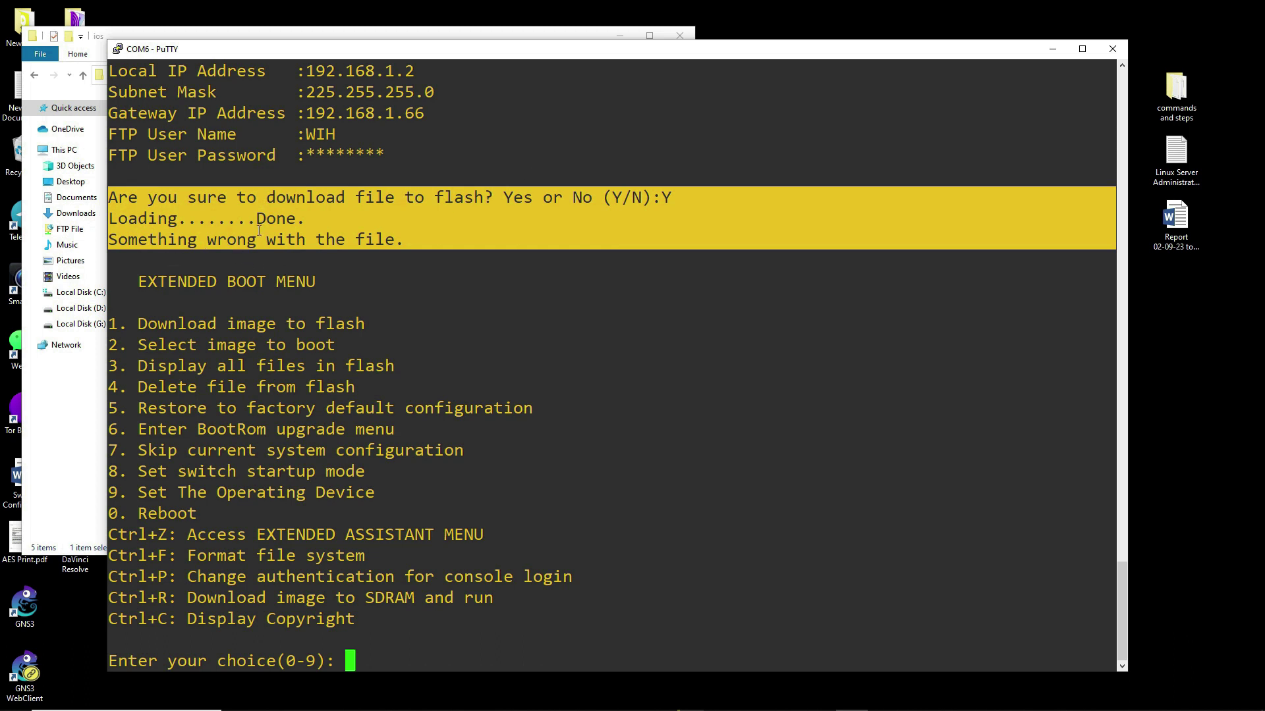
left_click(377, 242)
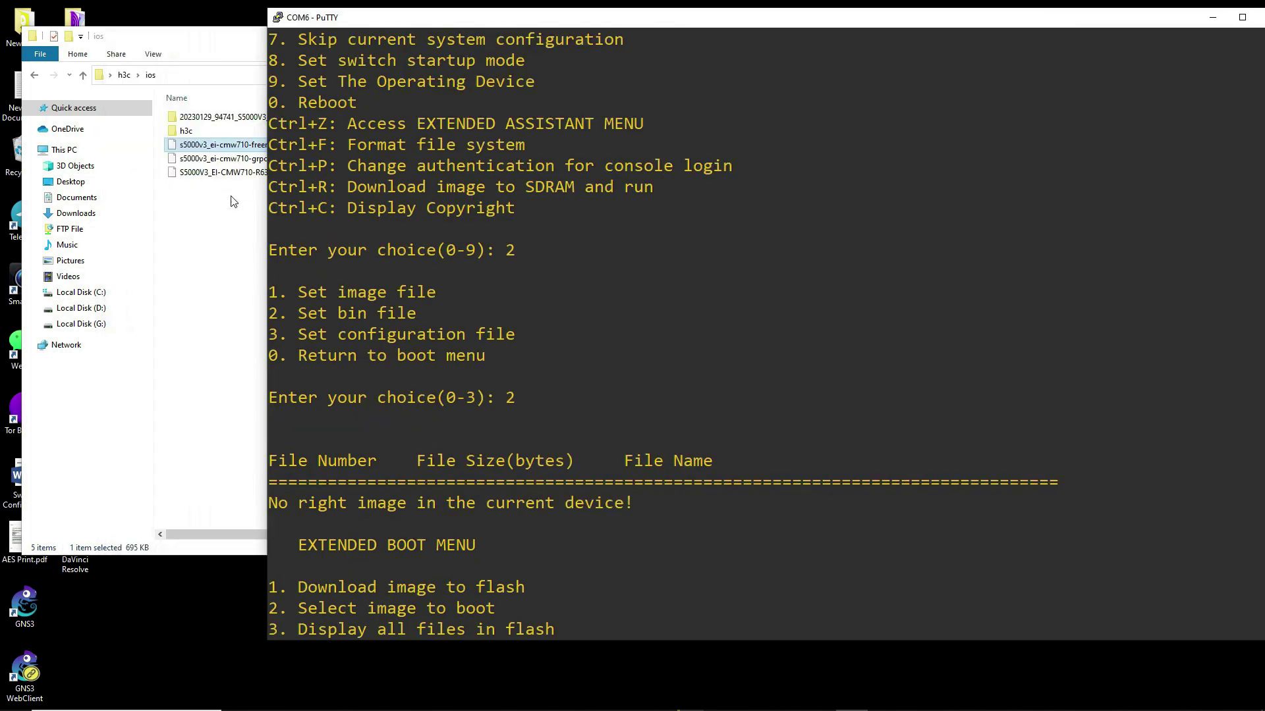
Copy the full grpcpkg .bin file name from its rename box in the ios folder
left_click(250, 191)
left_click(294, 160)
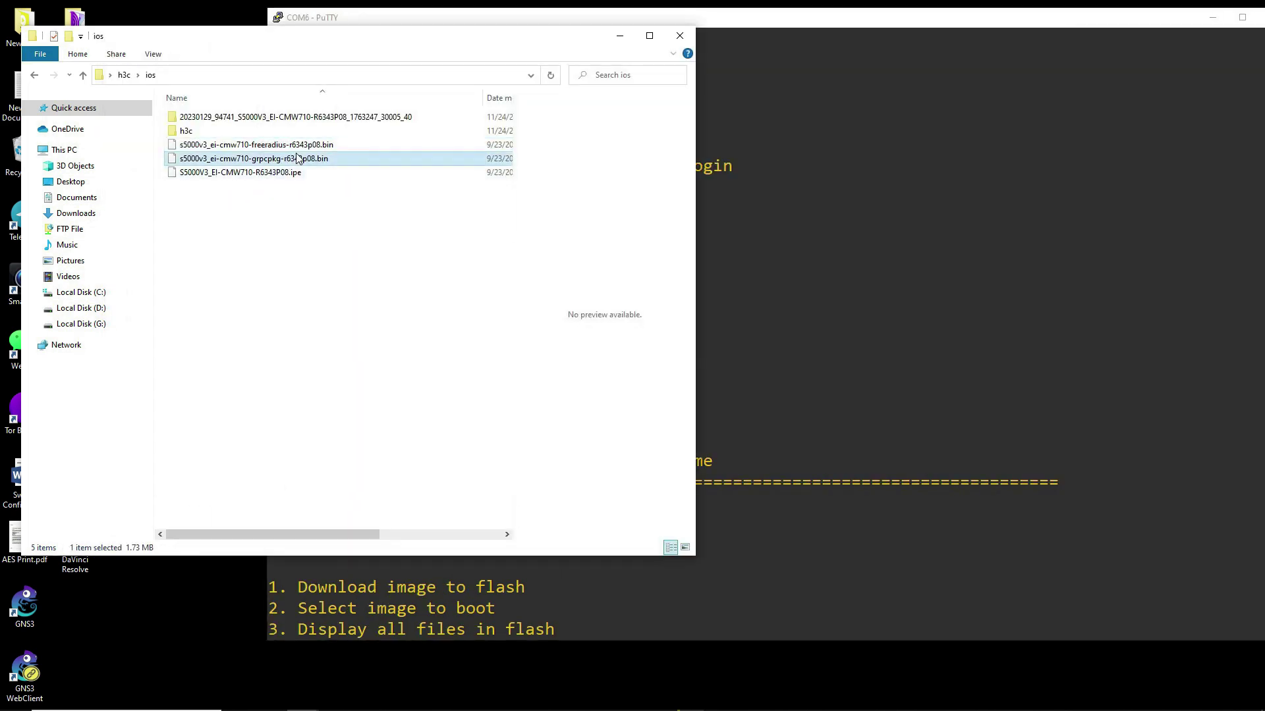
left_click(314, 163)
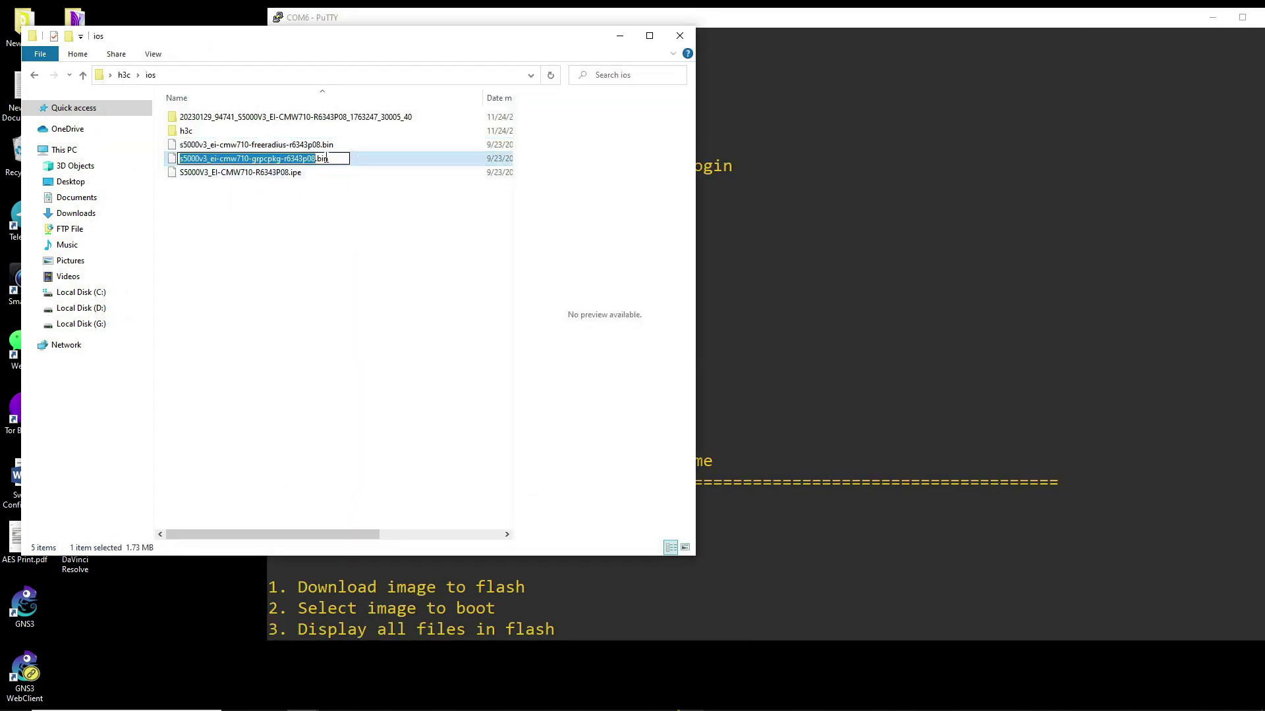
left_click_drag(329, 160, 177, 162)
right_click(206, 160)
left_click(268, 203)
left_click(777, 42)
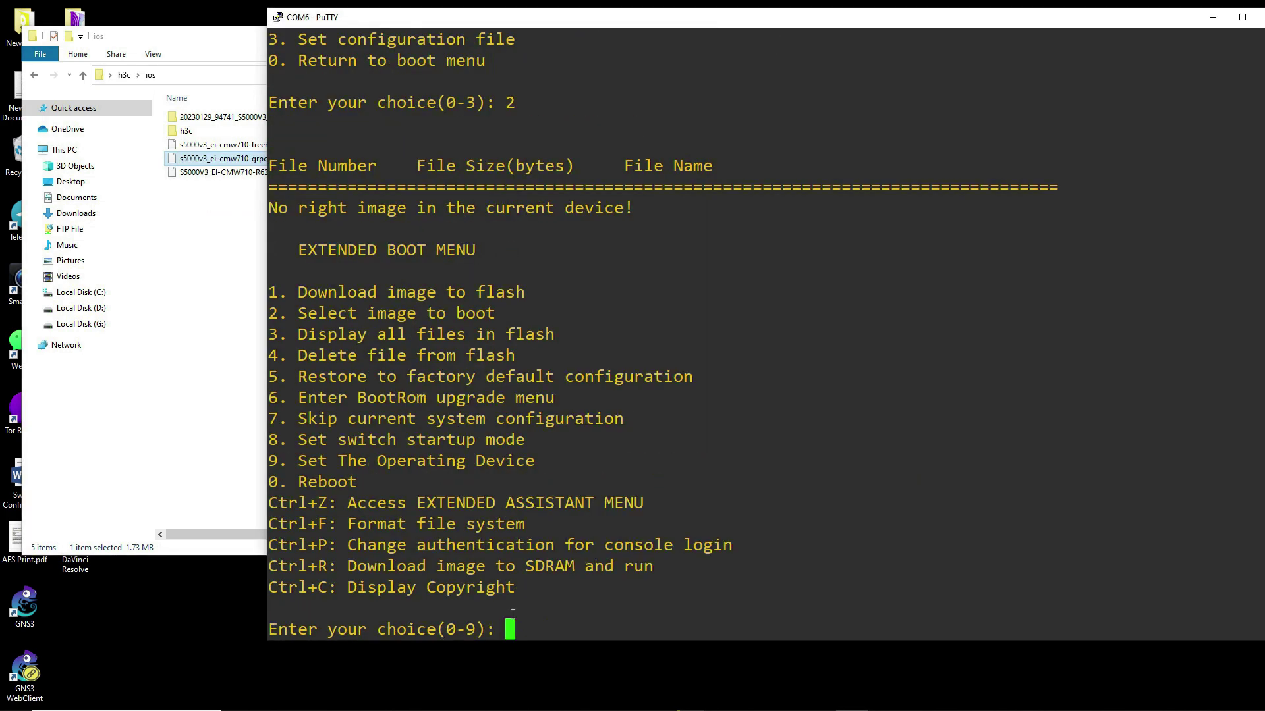
Choose option 1, then FTP (2), and load s5000v3_ei-cmw710-grpcpkg-r6343p08.bin as the file name
type("1")
key("Return")
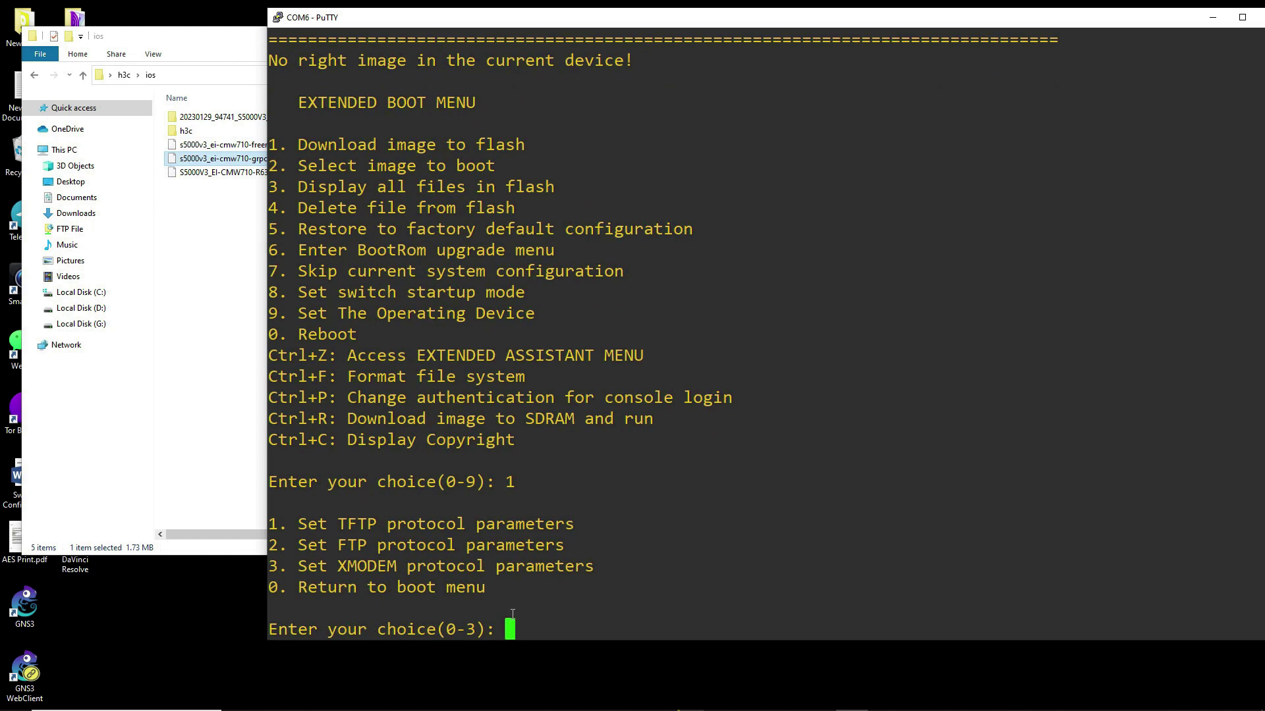
type("2")
key("Return")
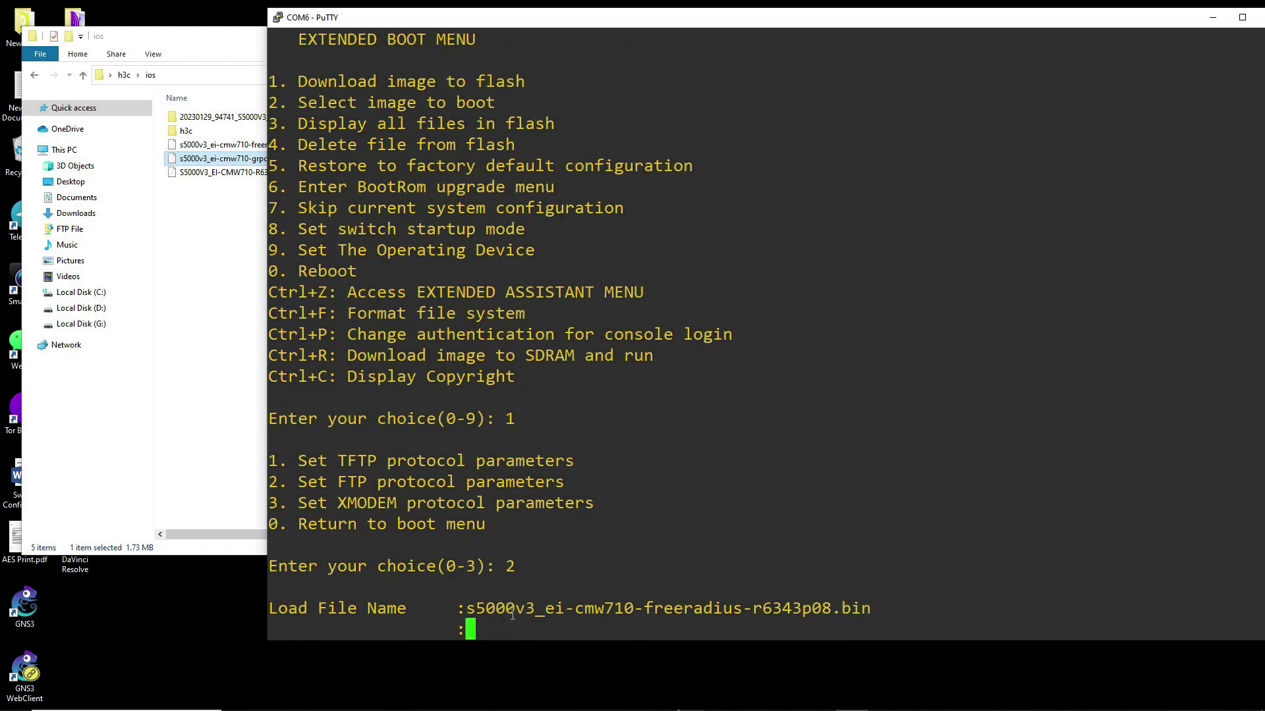
right_click(507, 623)
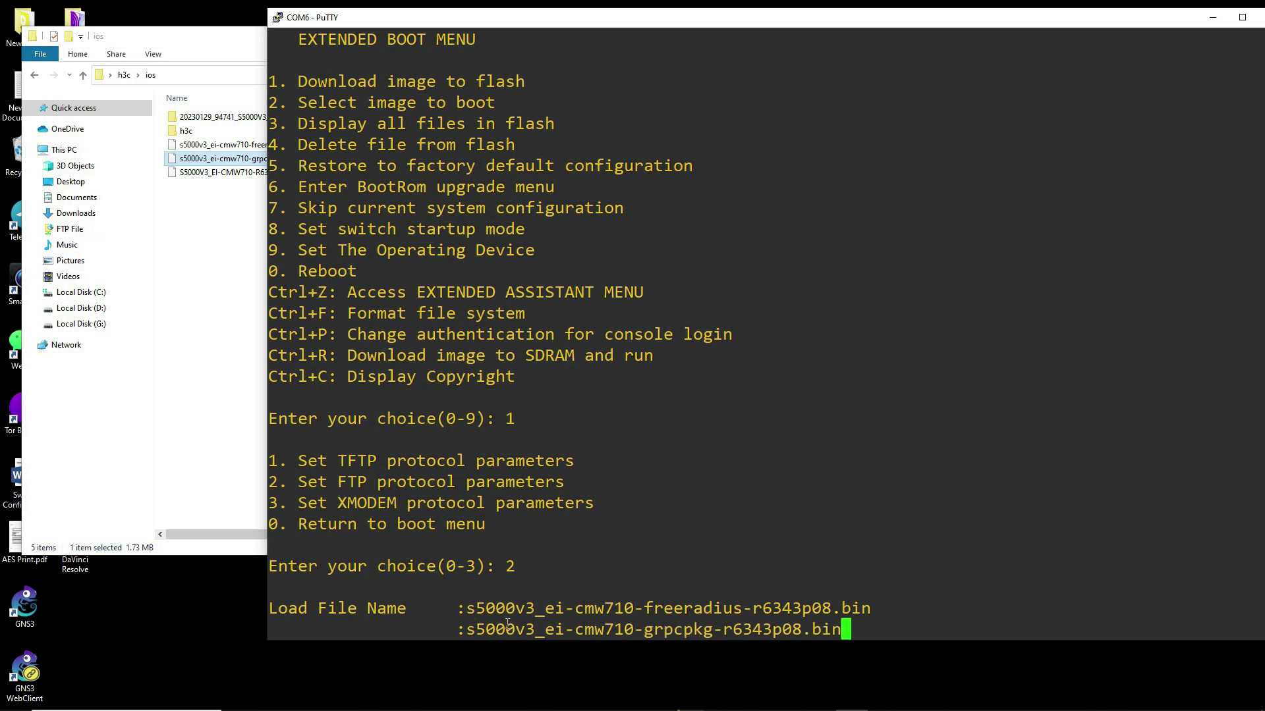
key("Return")
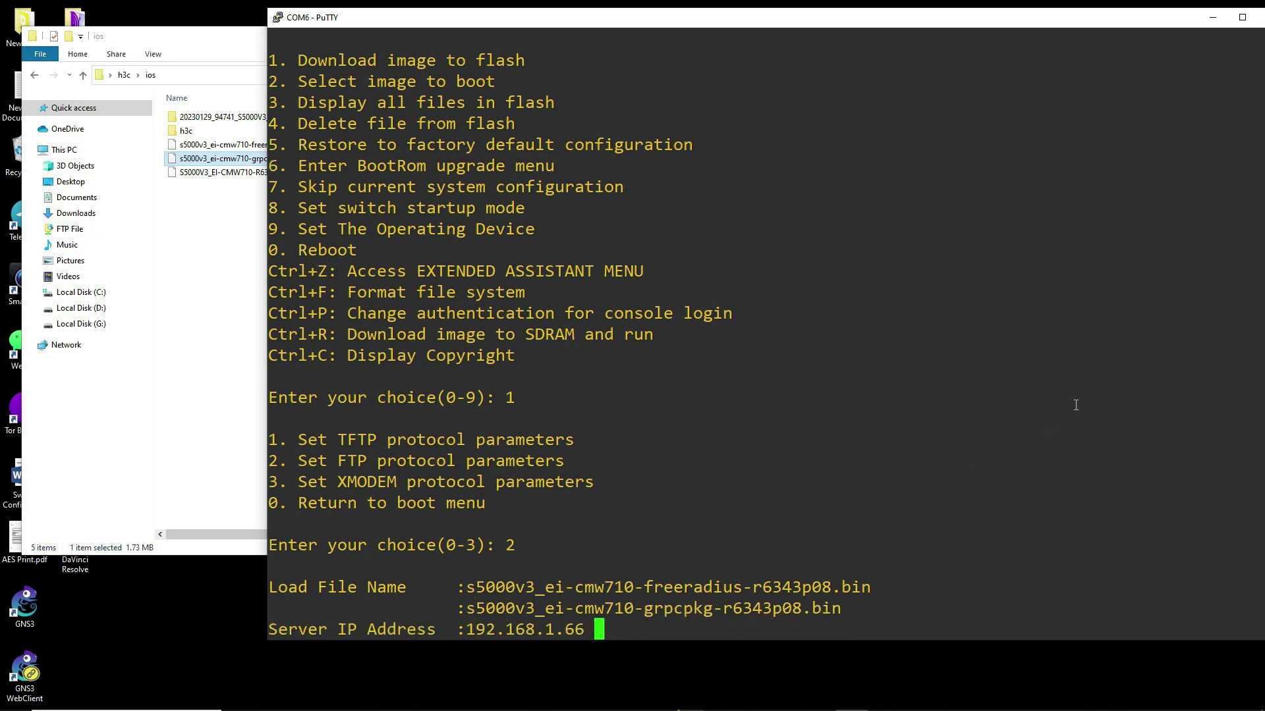
Accept the default IPs and FTP credentials, confirm with Y, then select the .ipe file in Explorer
key("Return")
key("Return")
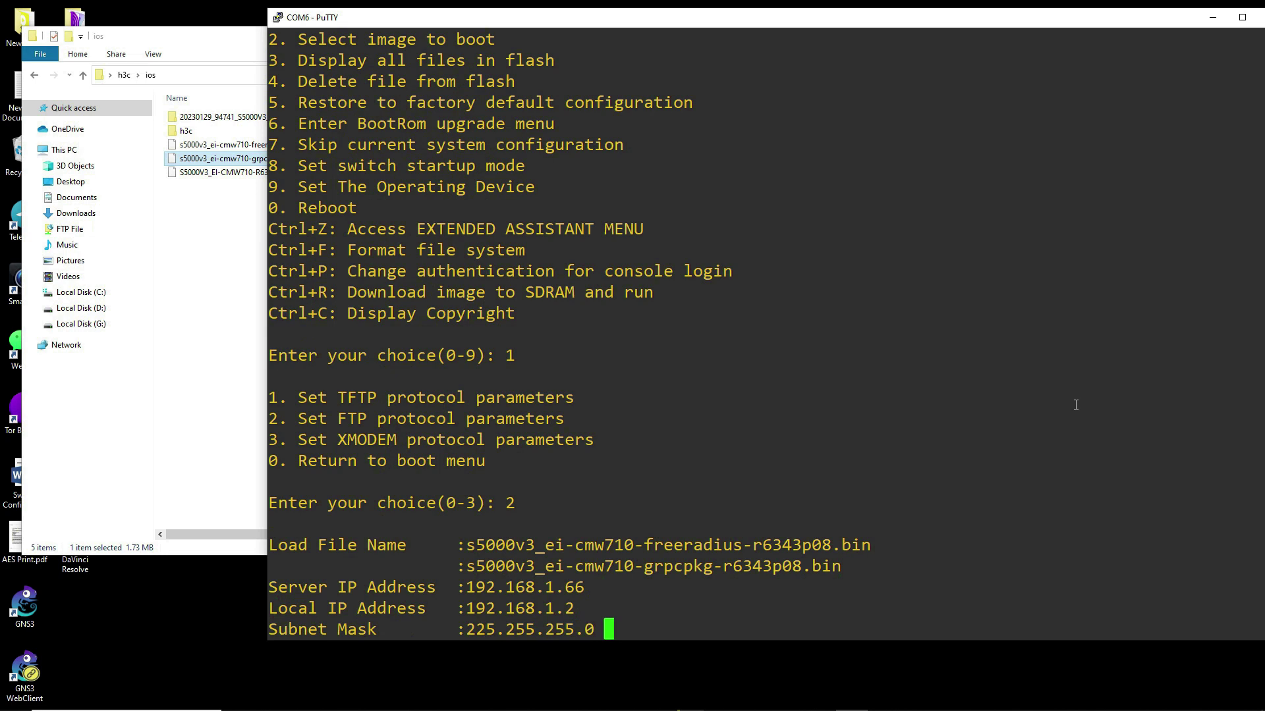
key("Return")
key("Return")
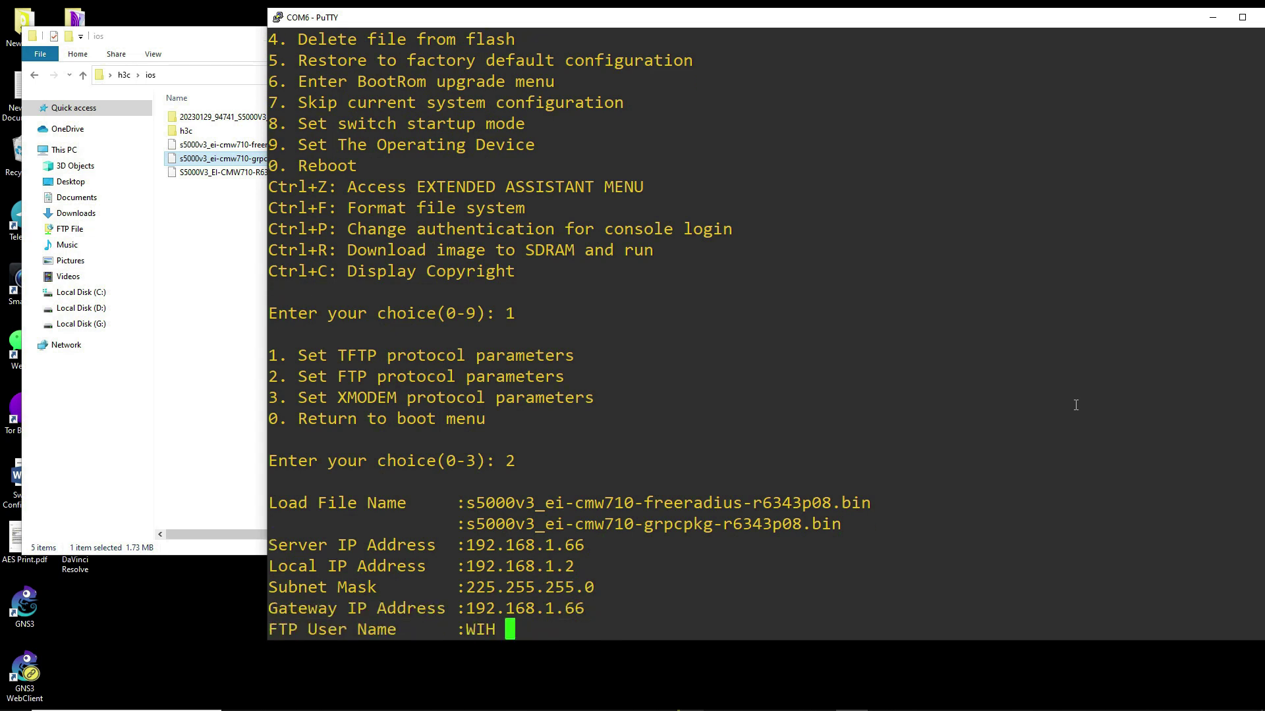
key("Return")
key("Return")
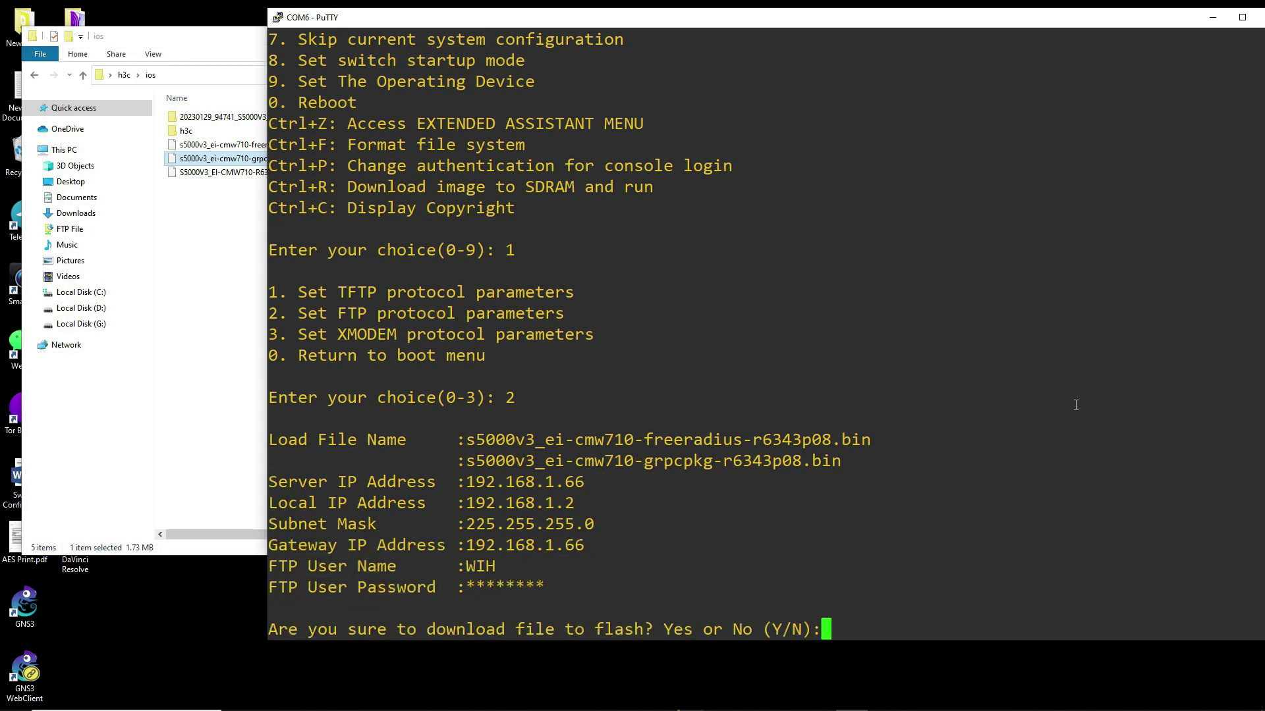
type("Y")
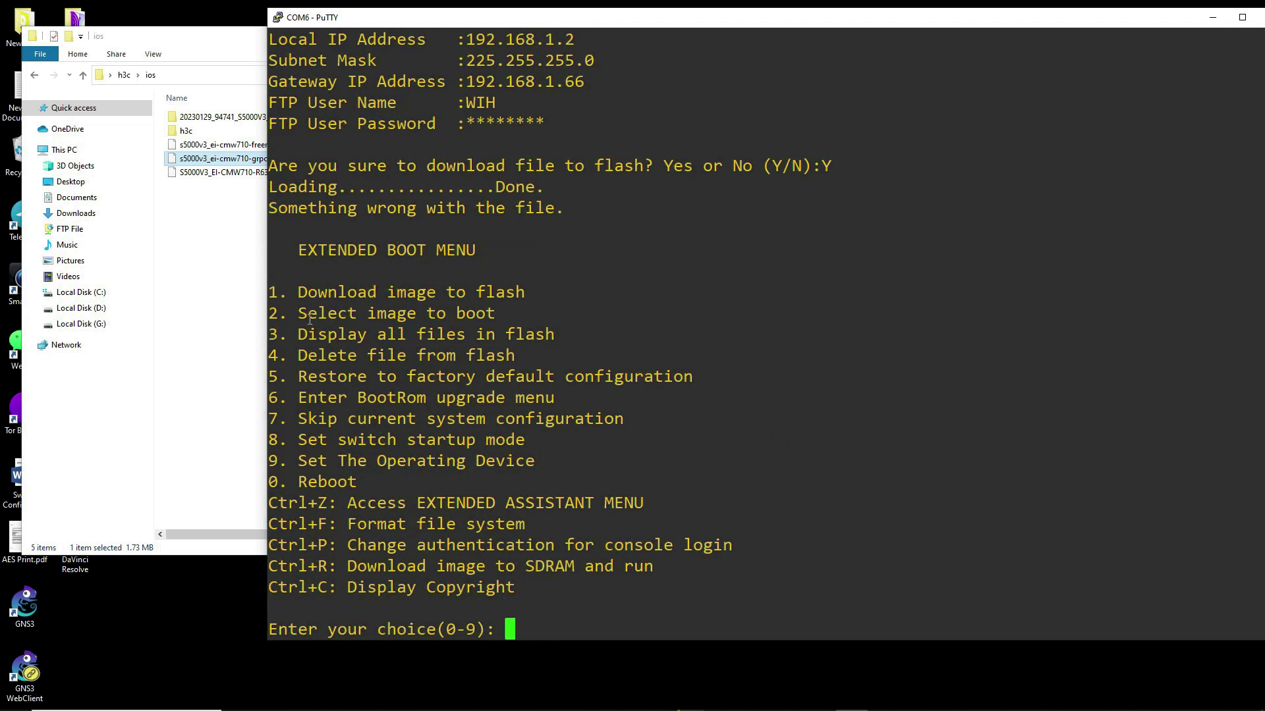
left_click(239, 172)
left_click(238, 173)
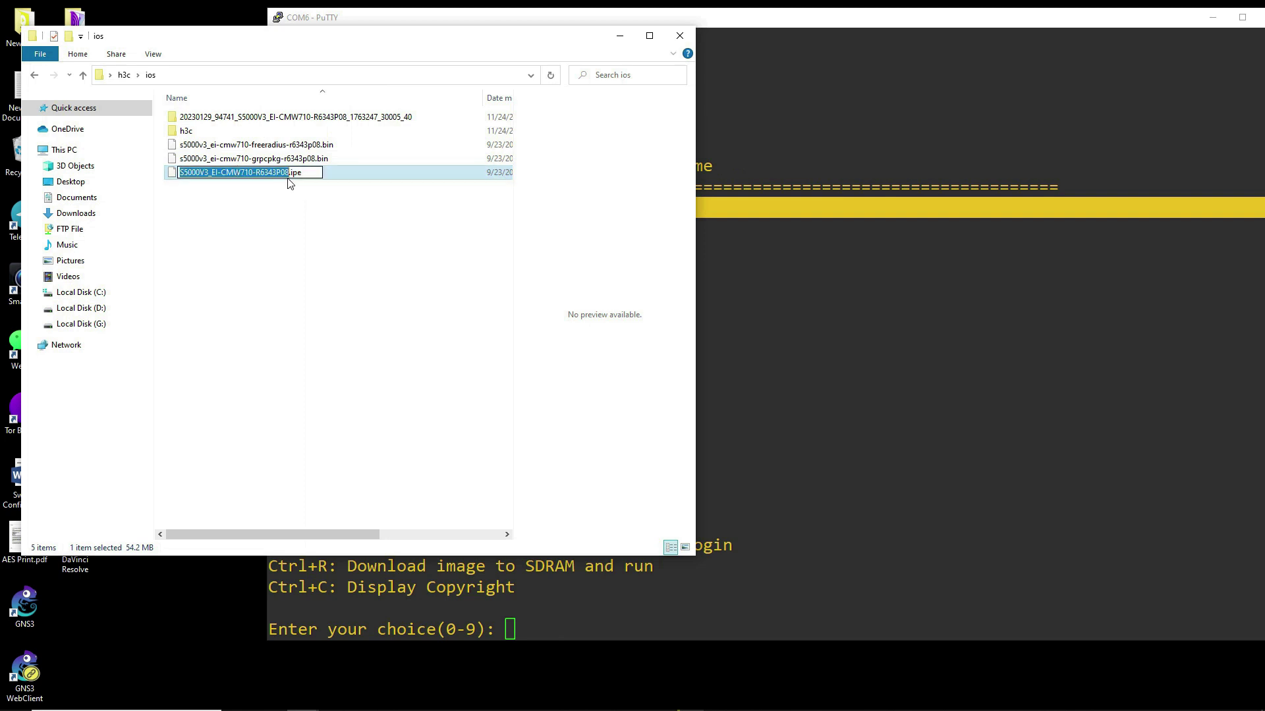
Copy the full name S5000V3_EI-CMW710-R6343P08.ipe from the rename box and return to PuTTY
left_click(314, 174)
left_click_drag(315, 173, 179, 186)
right_click(218, 175)
left_click(284, 212)
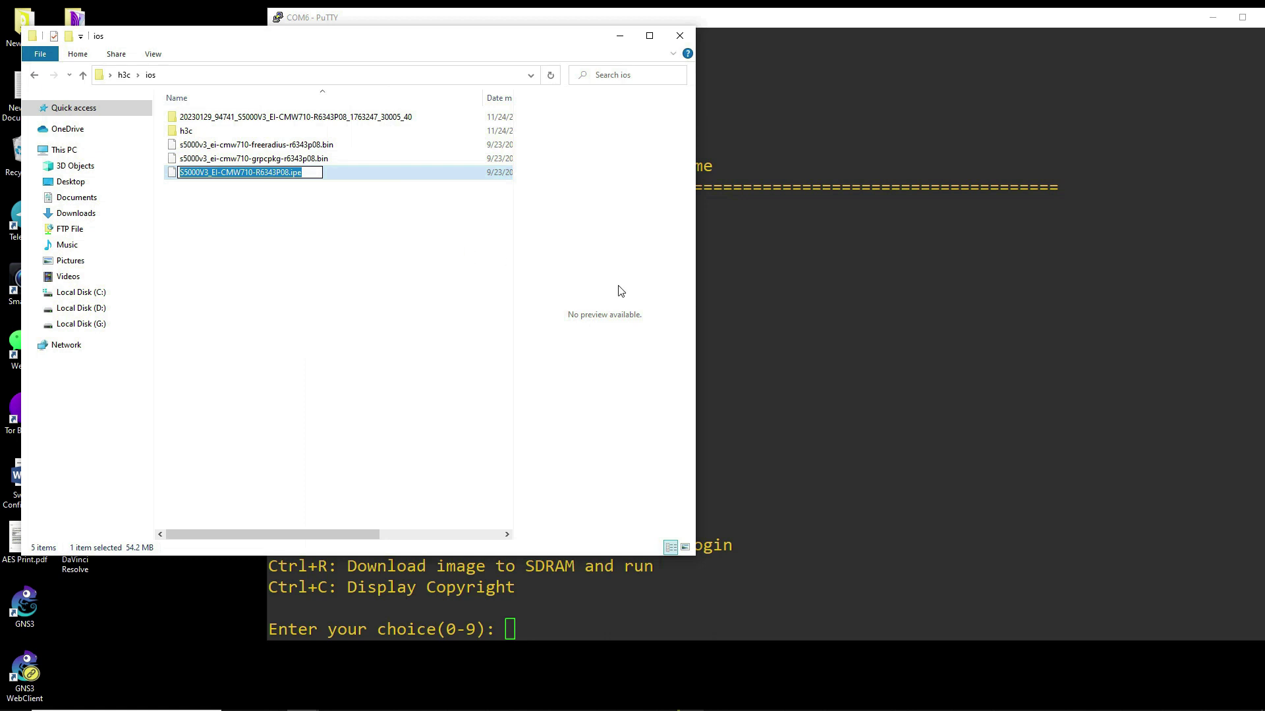
left_click(869, 361)
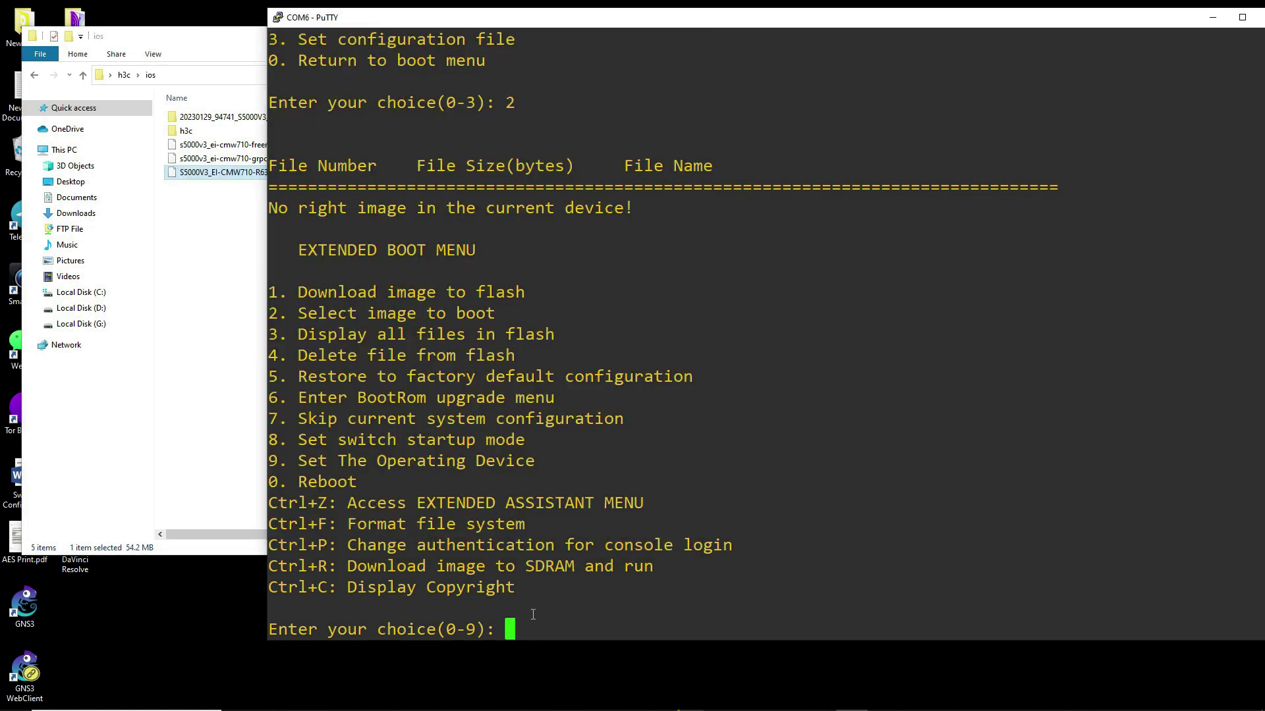